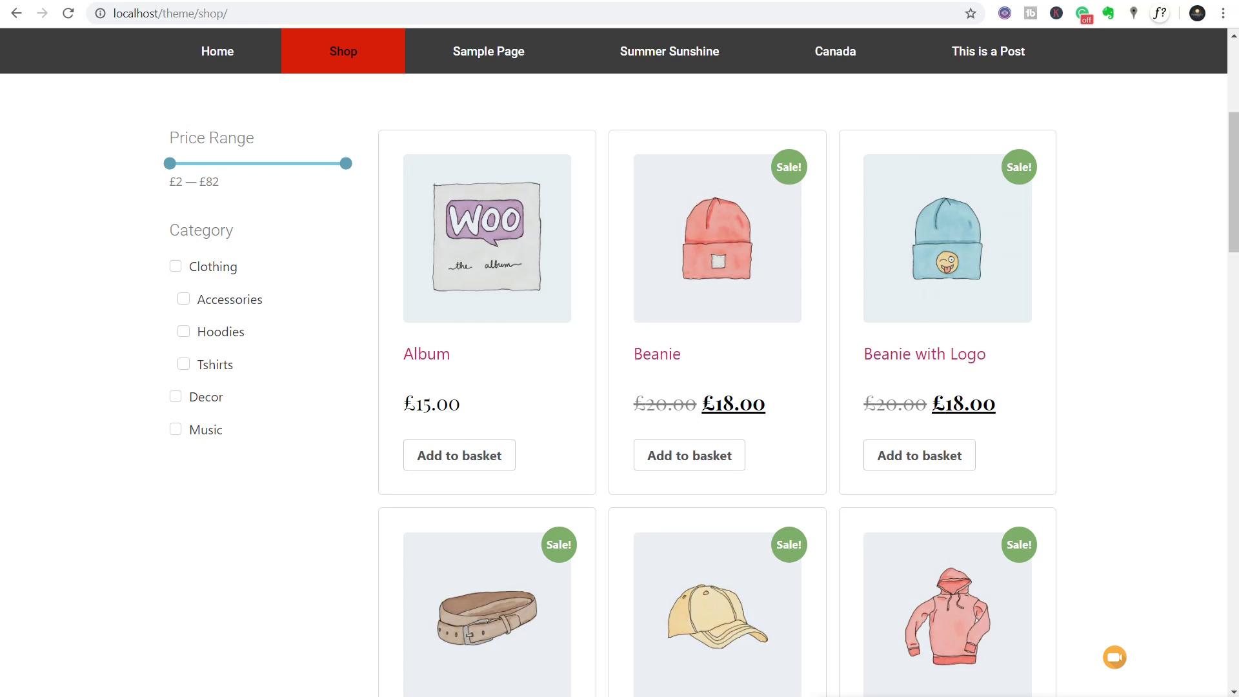
- Test the shop page filters by raising the minimum price to £42 and choosing the Accessories category
left_click_drag(169, 165, 256, 164)
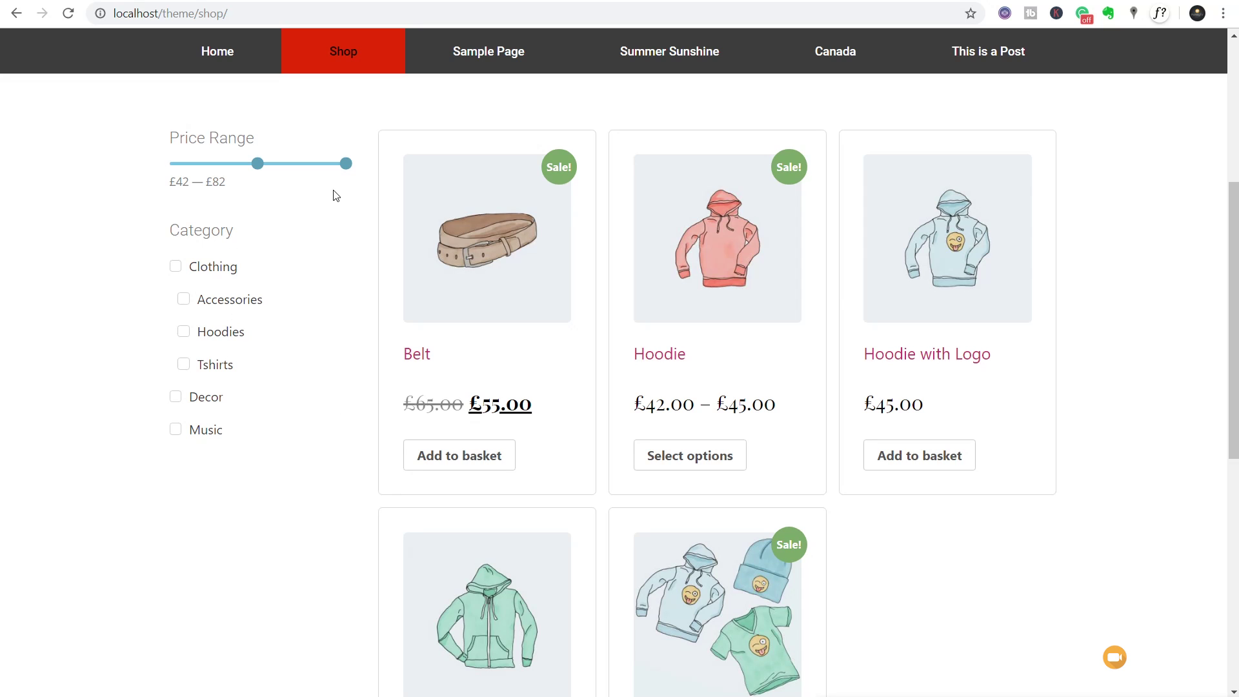
left_click(234, 304)
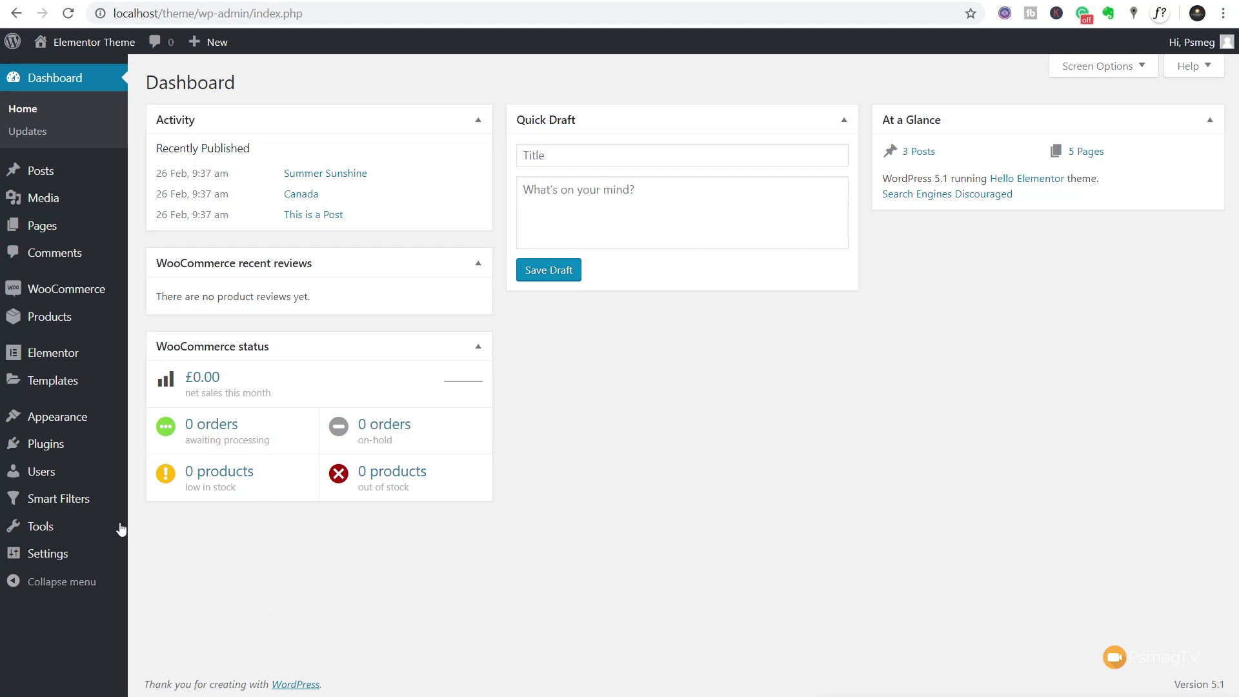
- Create a new smart filter titled "Price Range Filter"
mouse_move(88, 516)
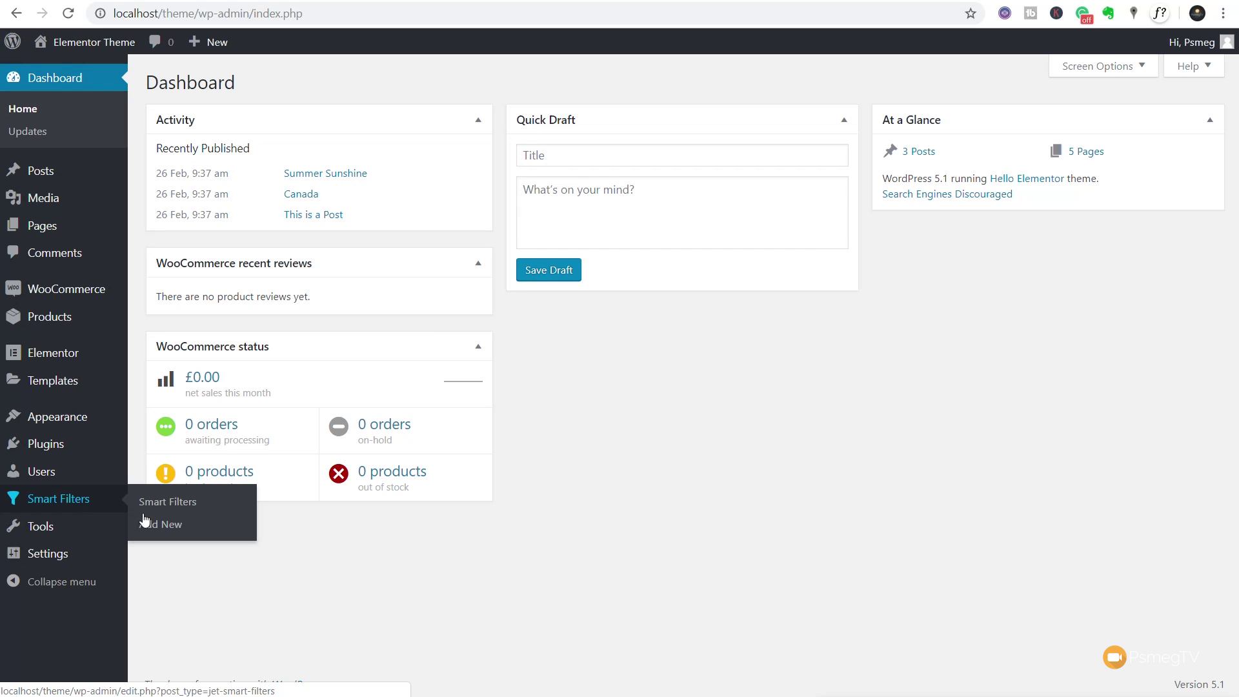
left_click(168, 526)
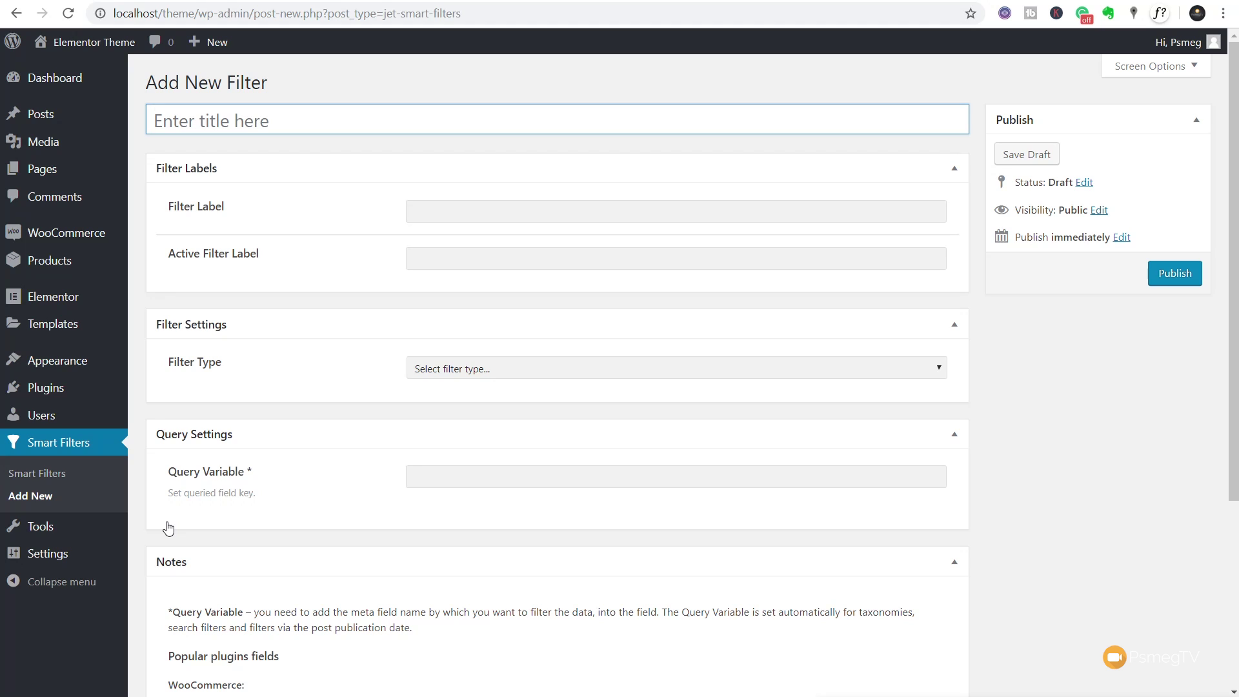
left_click(274, 122)
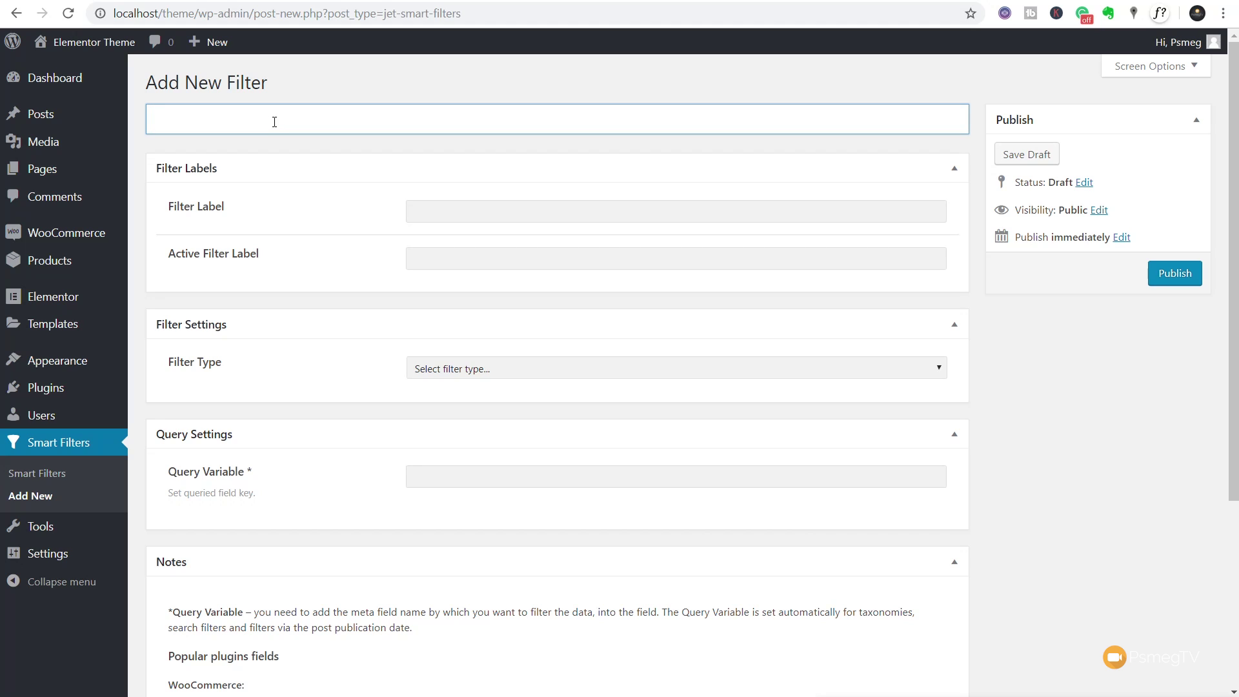
type("Price Range Filter")
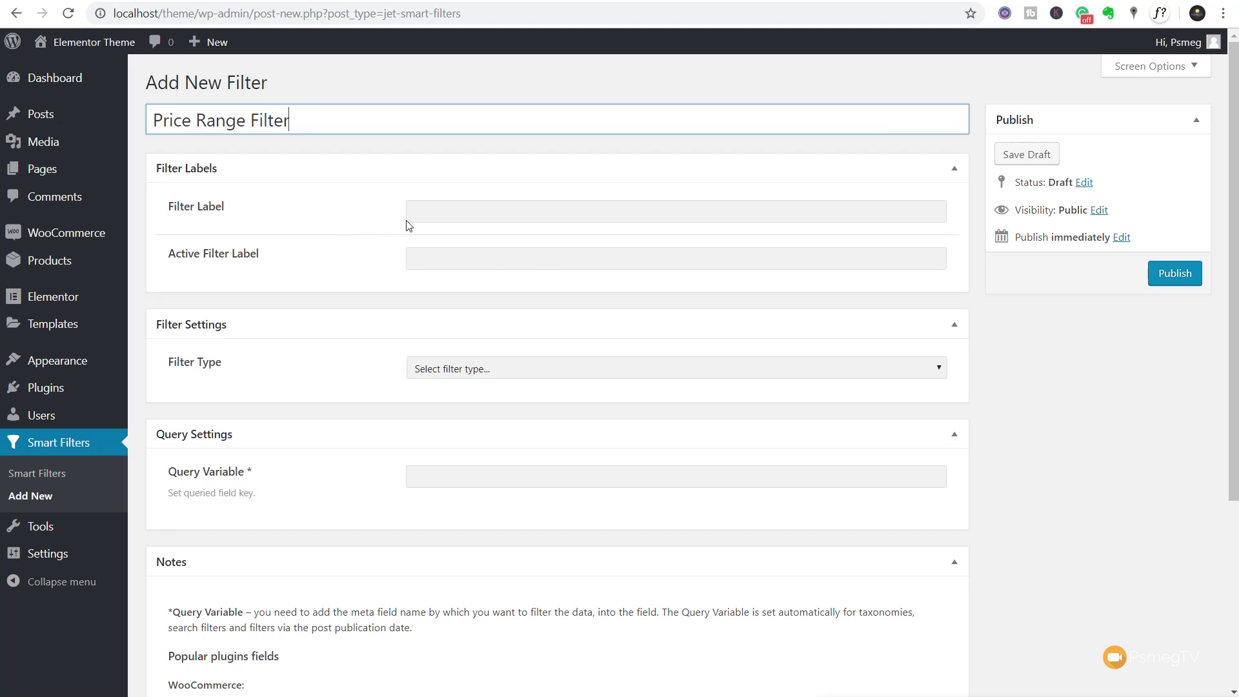
- Set both the filter label and the active filter label to "Filter Price Range"
left_click(429, 220)
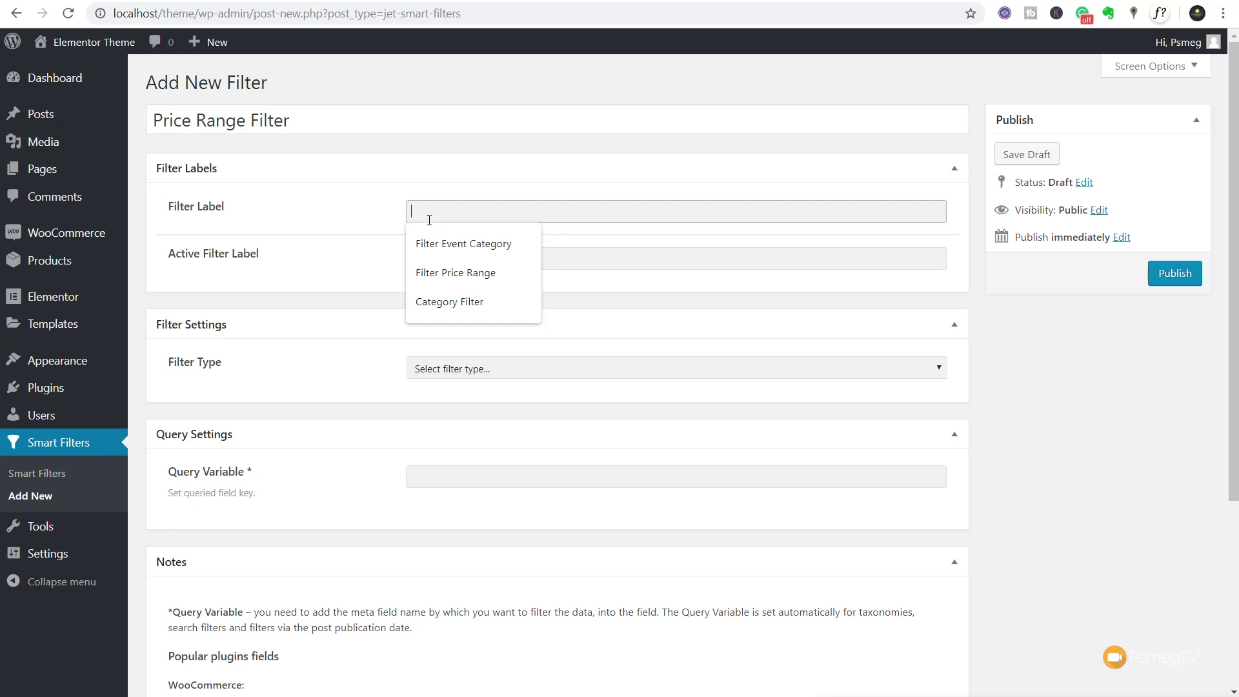
left_click(450, 276)
left_click(443, 258)
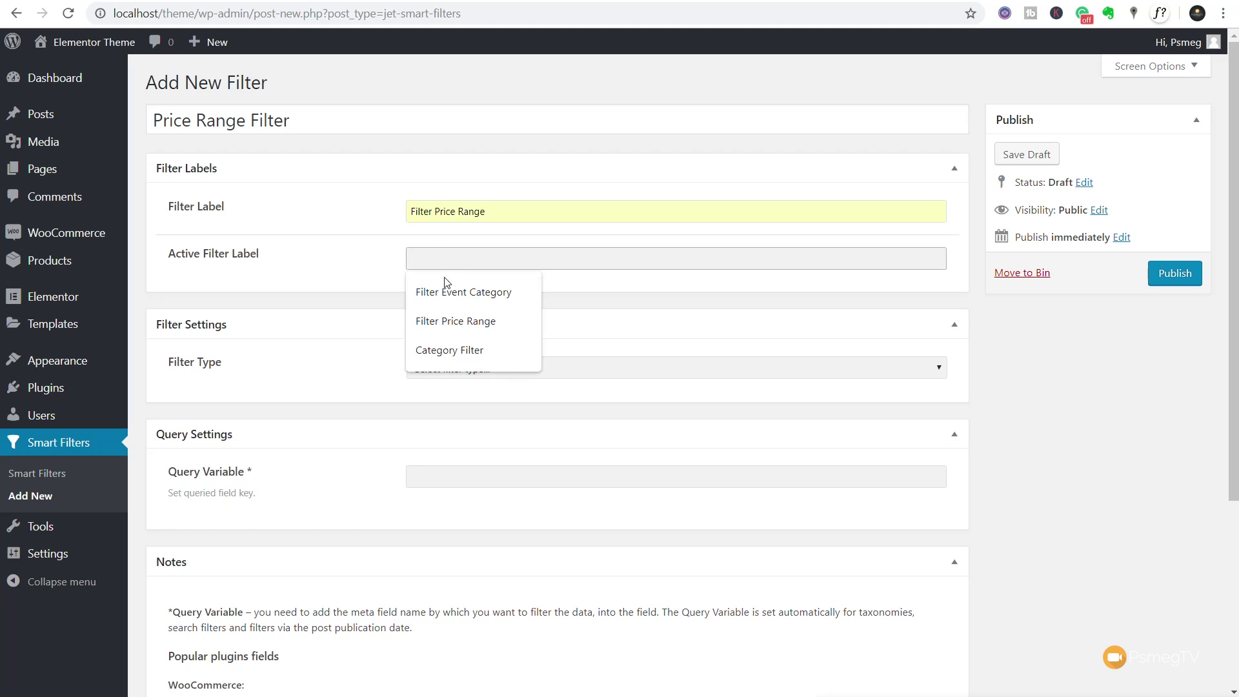
left_click(451, 322)
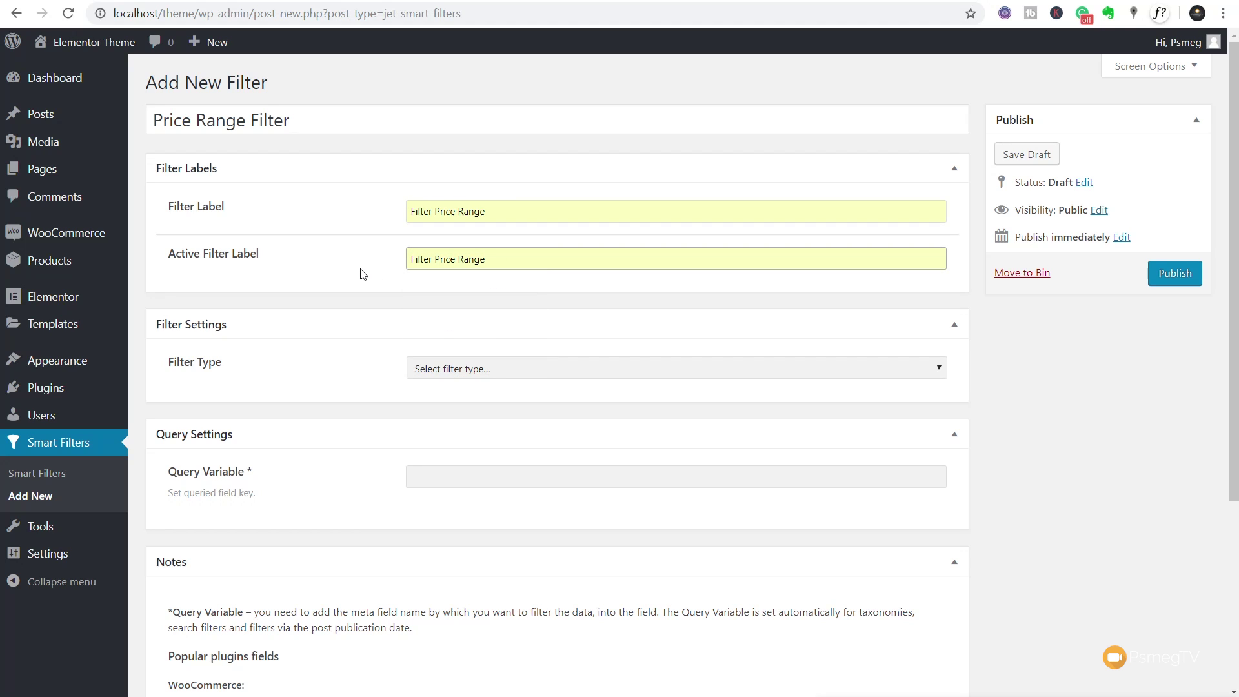
key("Tab")
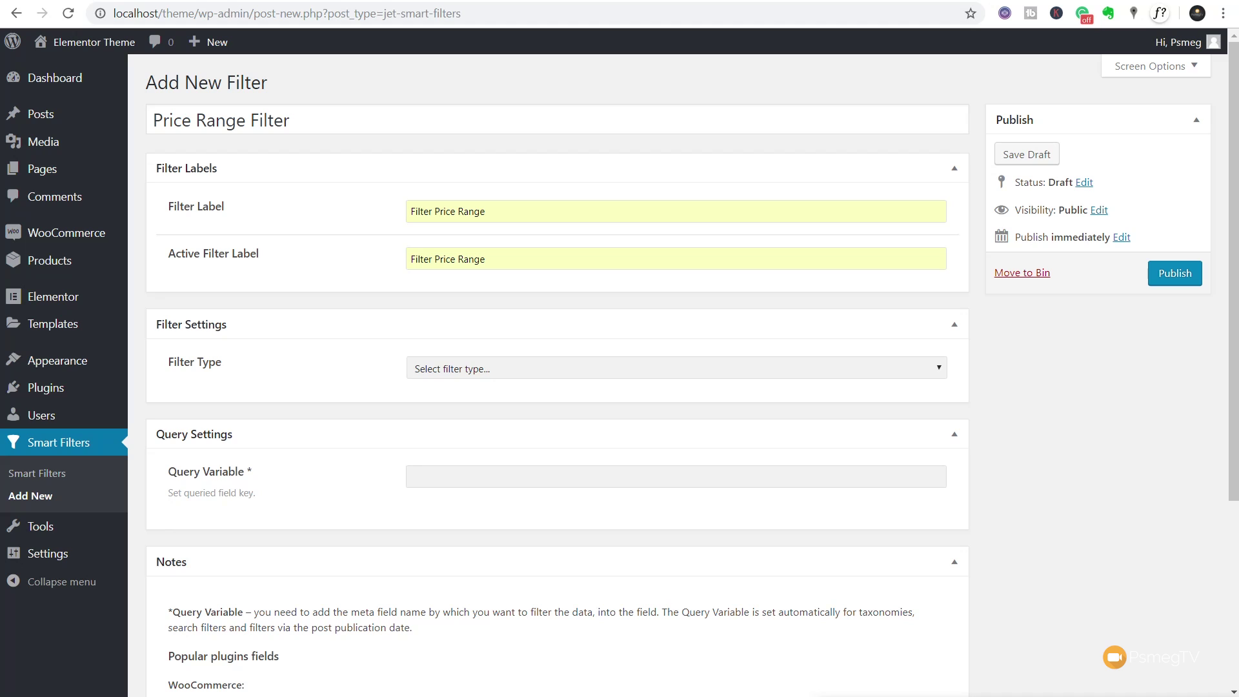
- Set the filter type to Range and use a comma as the thousands separator
left_click(566, 378)
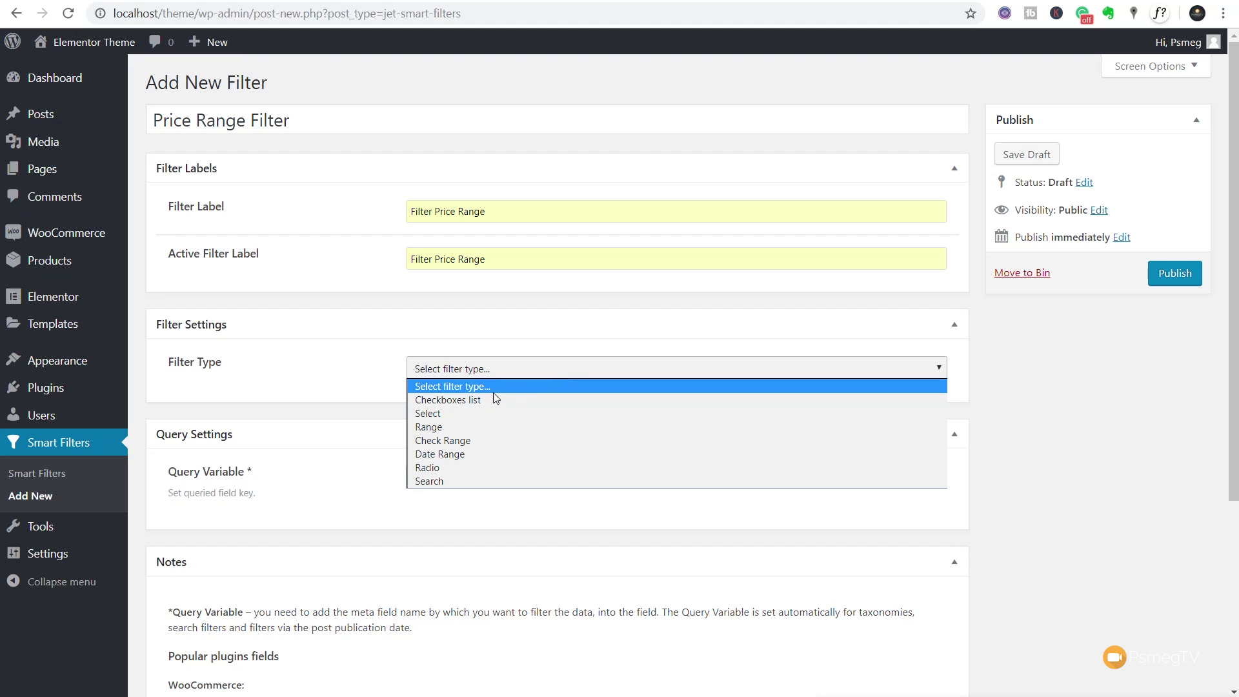
left_click(456, 428)
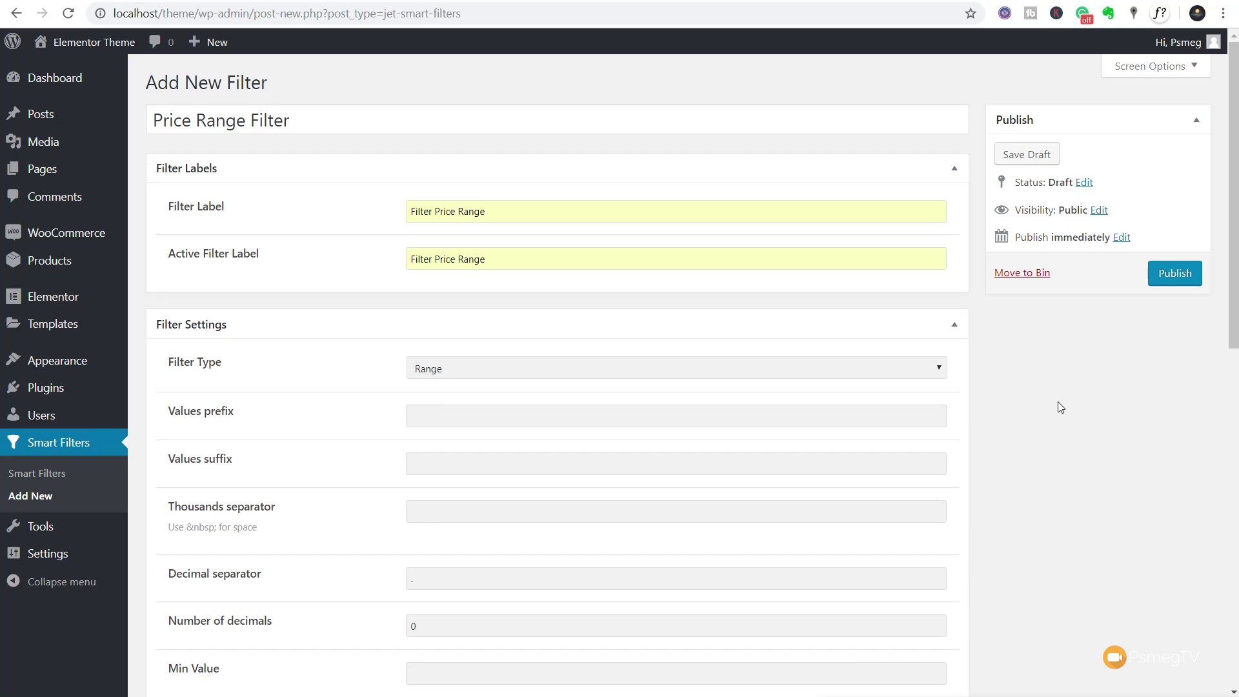
scroll(1058, 404, "down", 4)
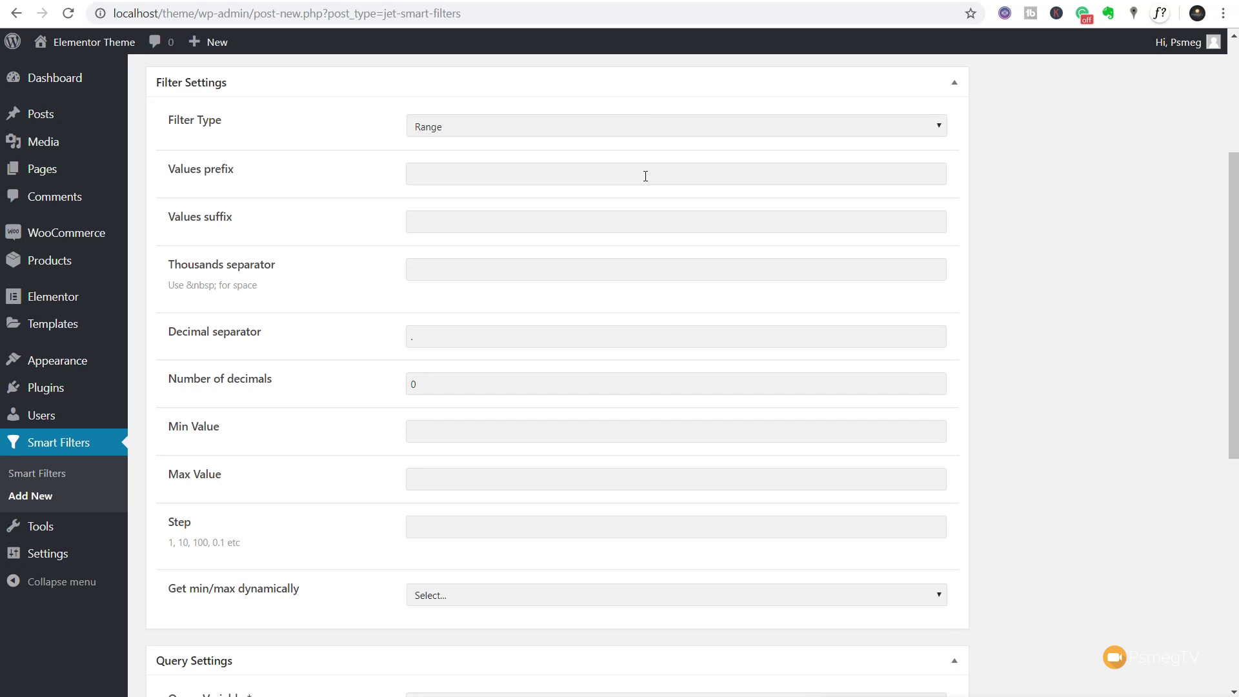
left_click(460, 269)
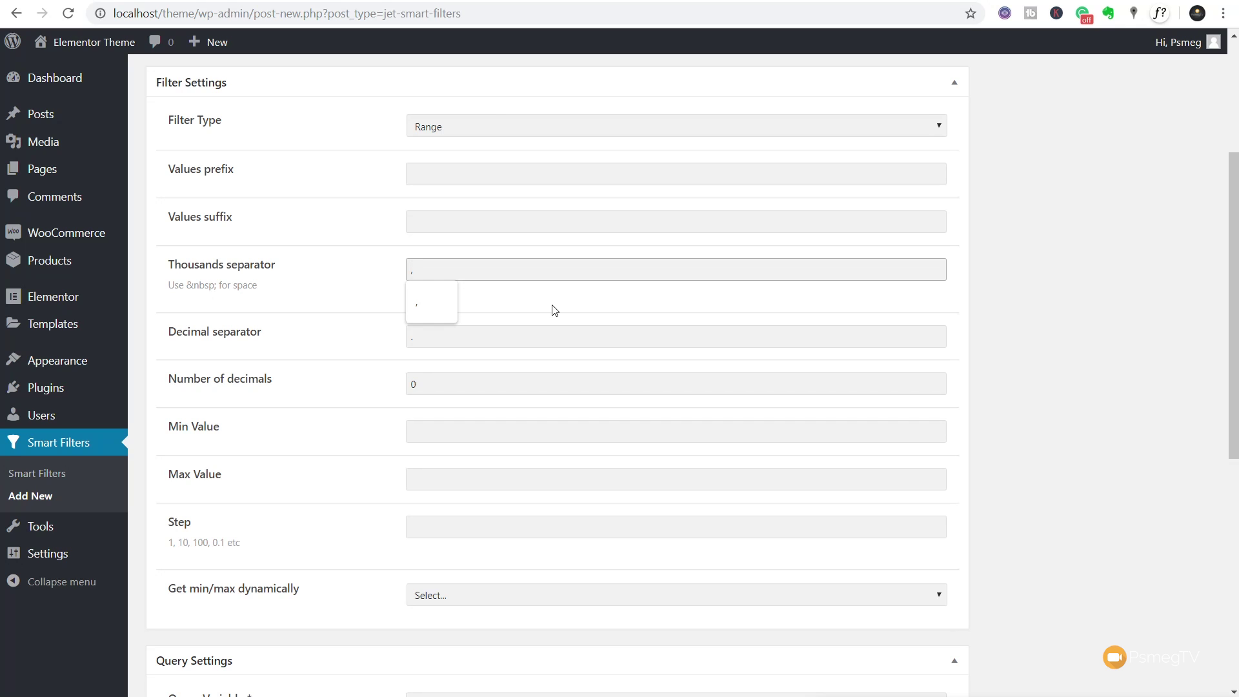
left_click(999, 341)
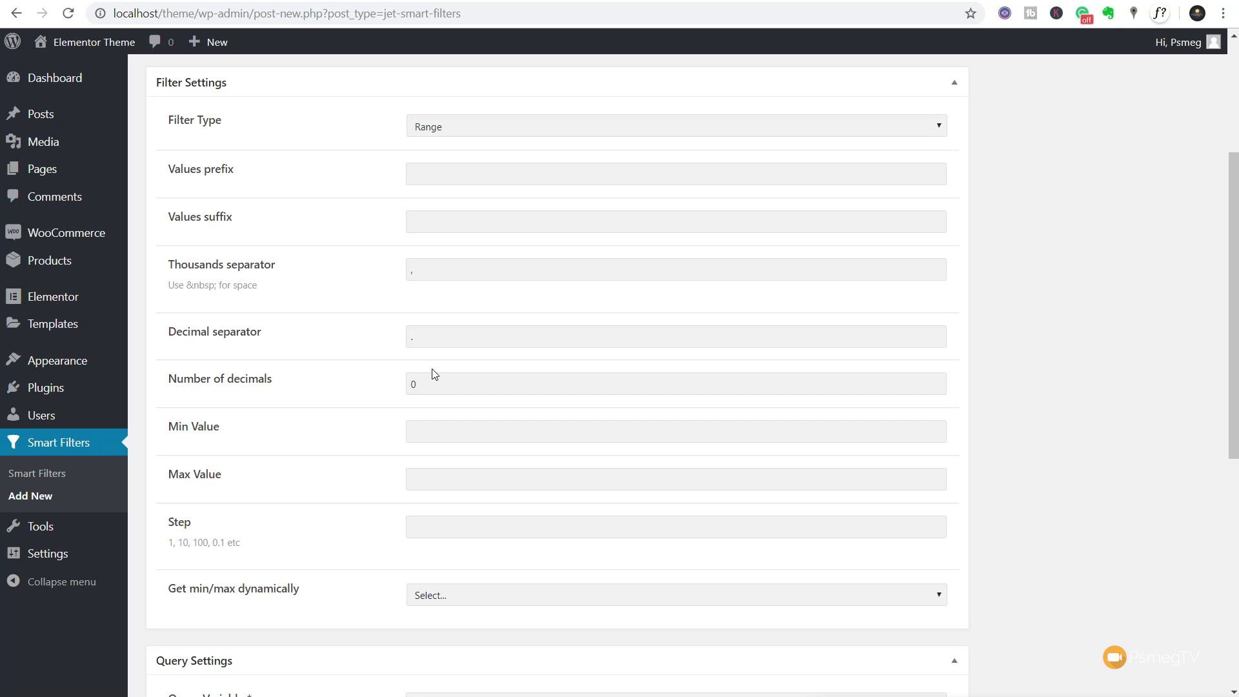
- Take the range's minimum and maximum dynamically from WooCommerce min/max prices and set the step to 10
left_click(438, 430)
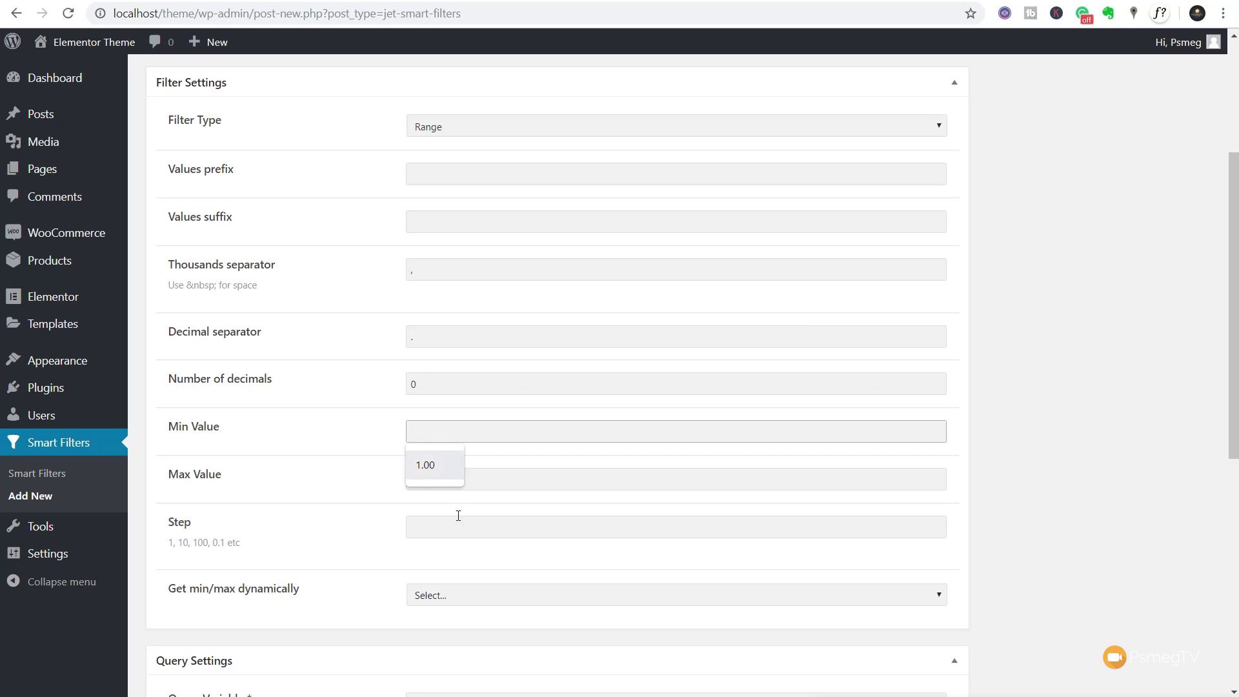
left_click(491, 601)
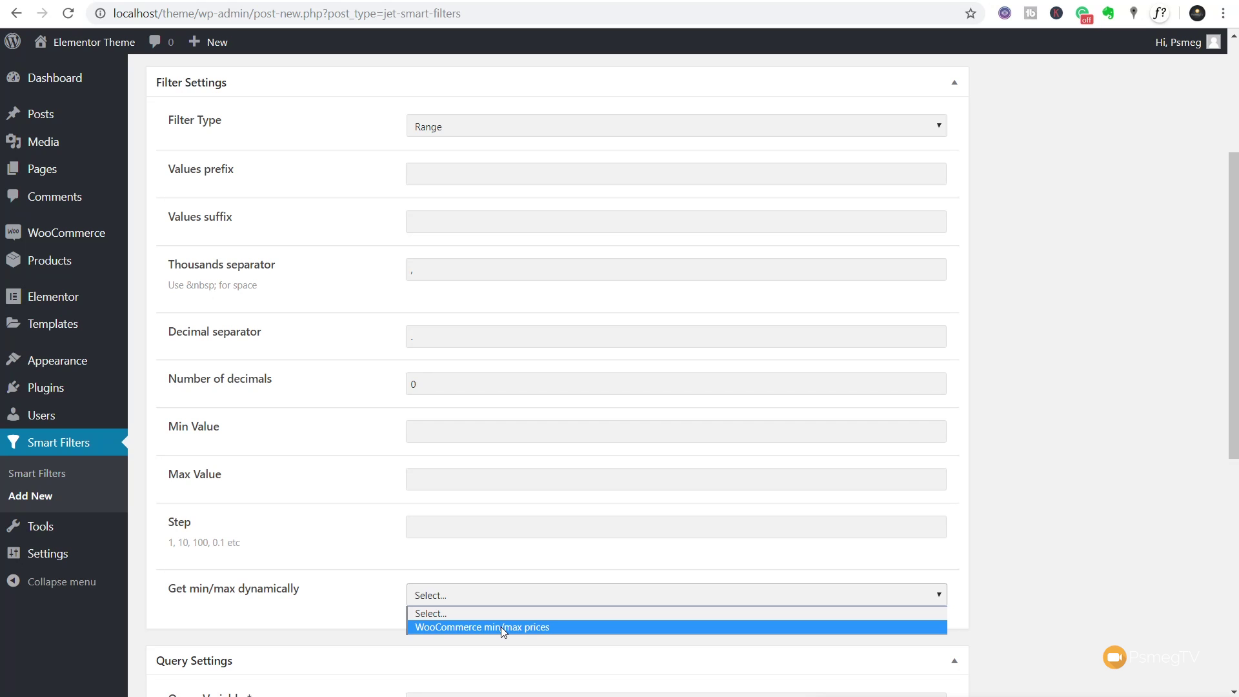
left_click(502, 628)
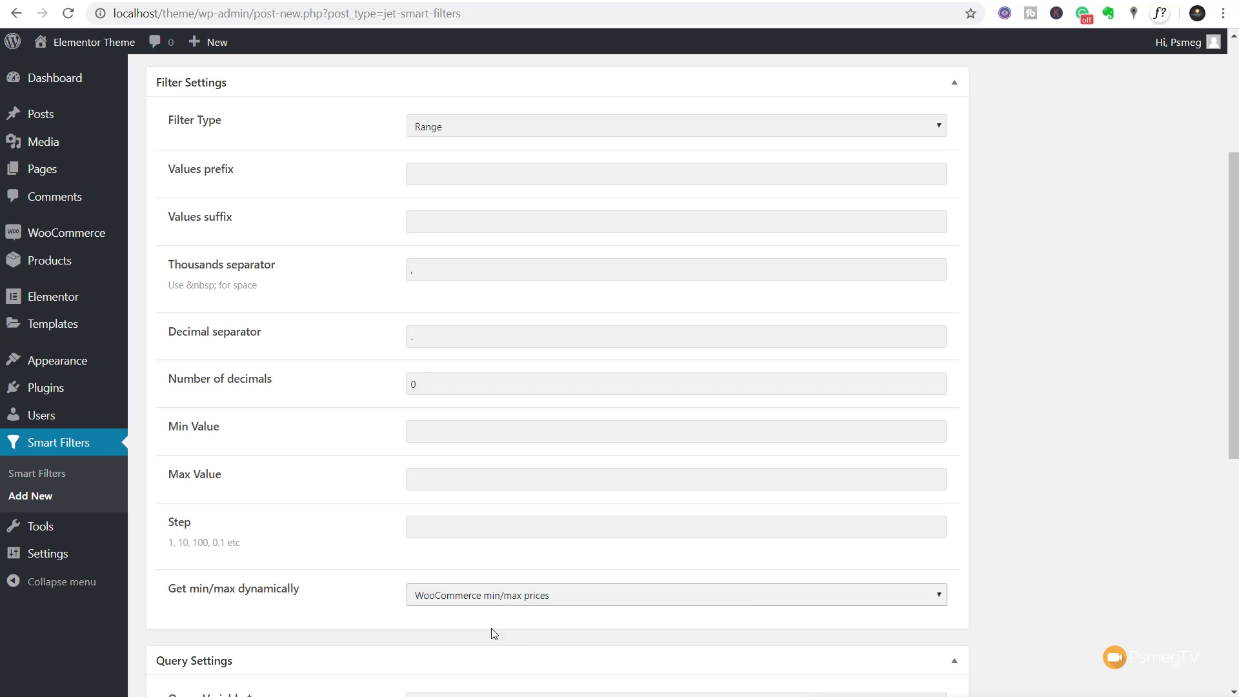
left_click(448, 528)
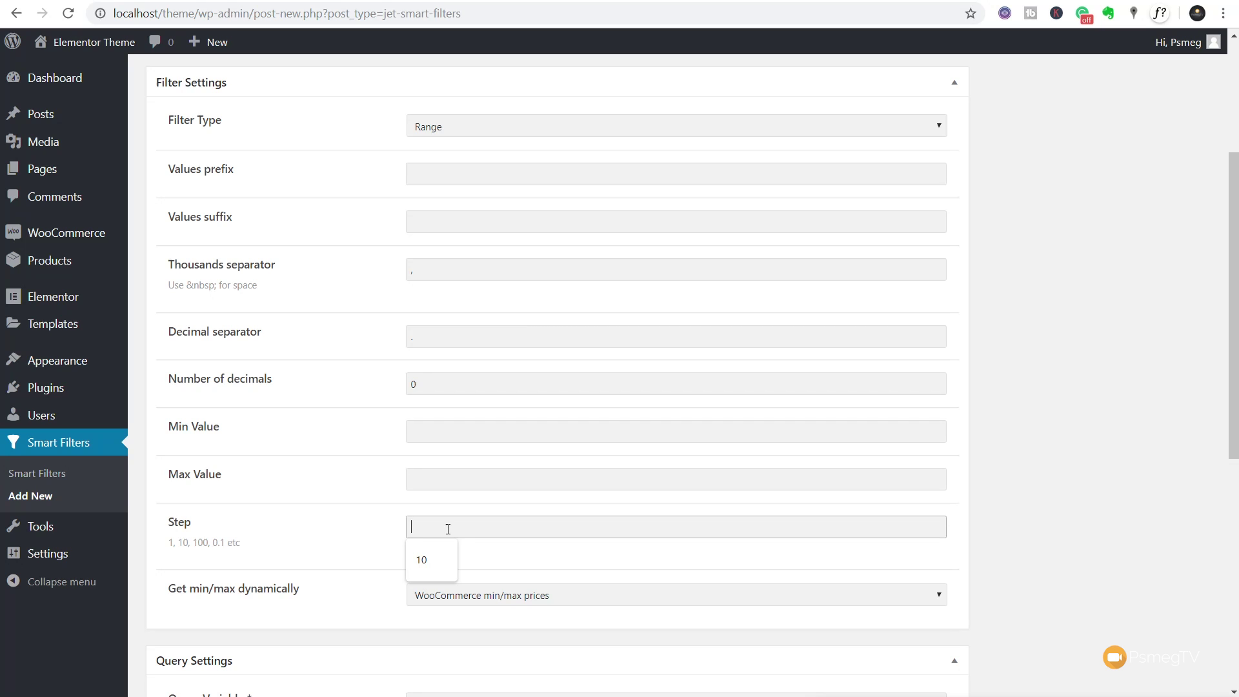
left_click(432, 559)
- Review the WooCommerce field keys in the notes and set the query variable to _price
scroll(1031, 514, "down", 1)
scroll(1028, 510, "down", 4)
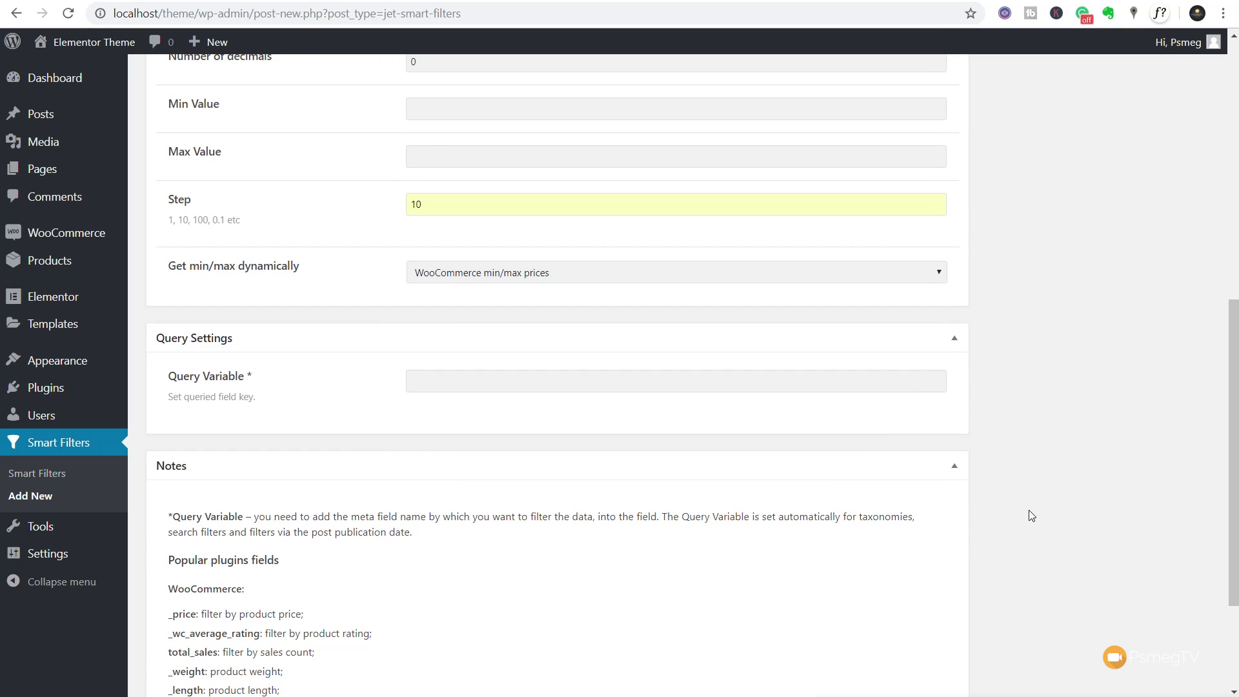
scroll(1028, 510, "down", 2)
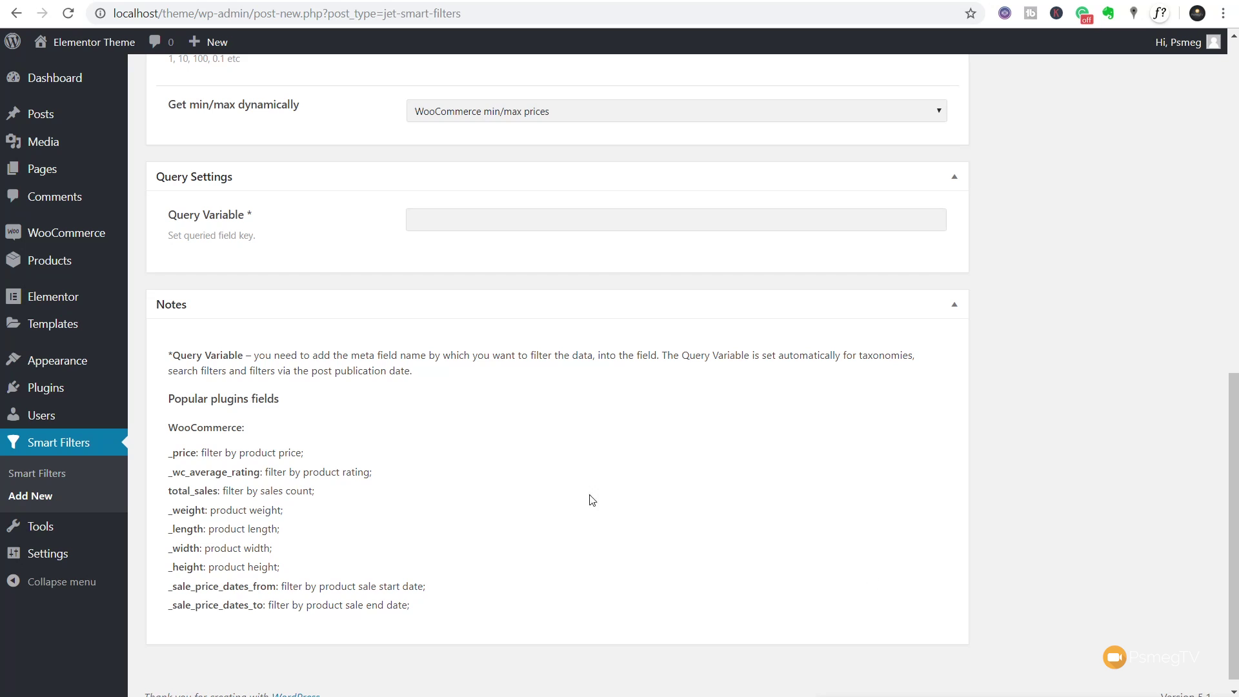
left_click_drag(410, 607, 169, 453)
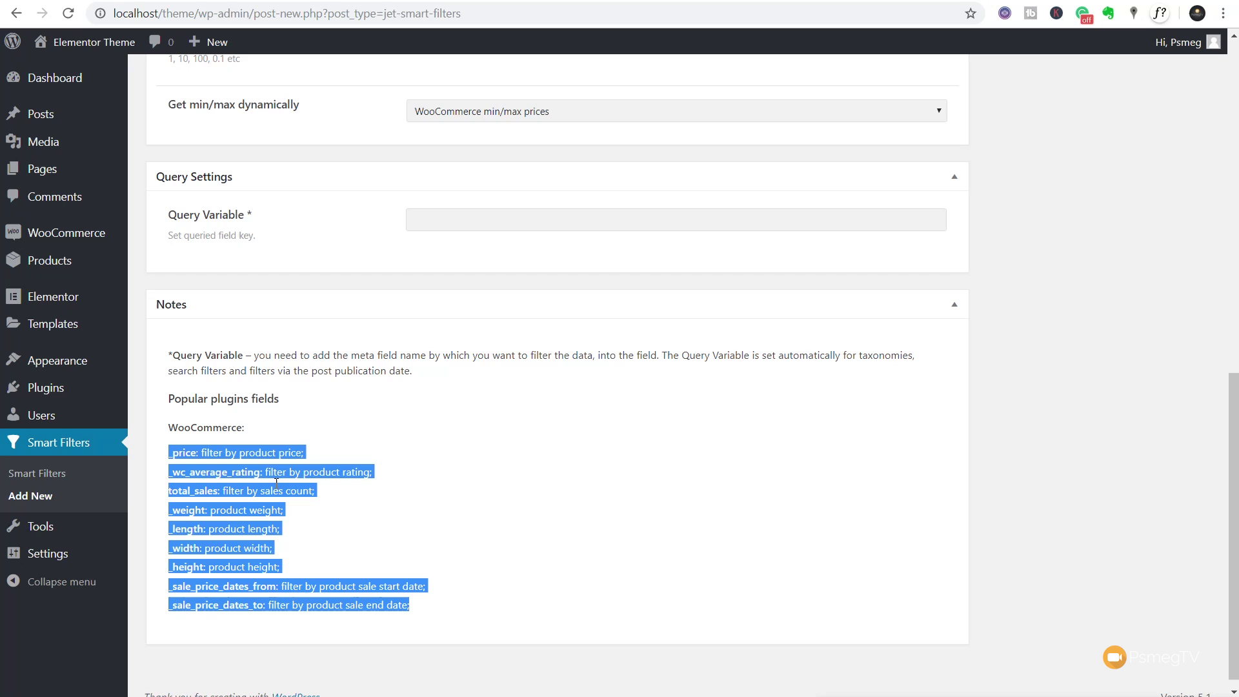
left_click(366, 455)
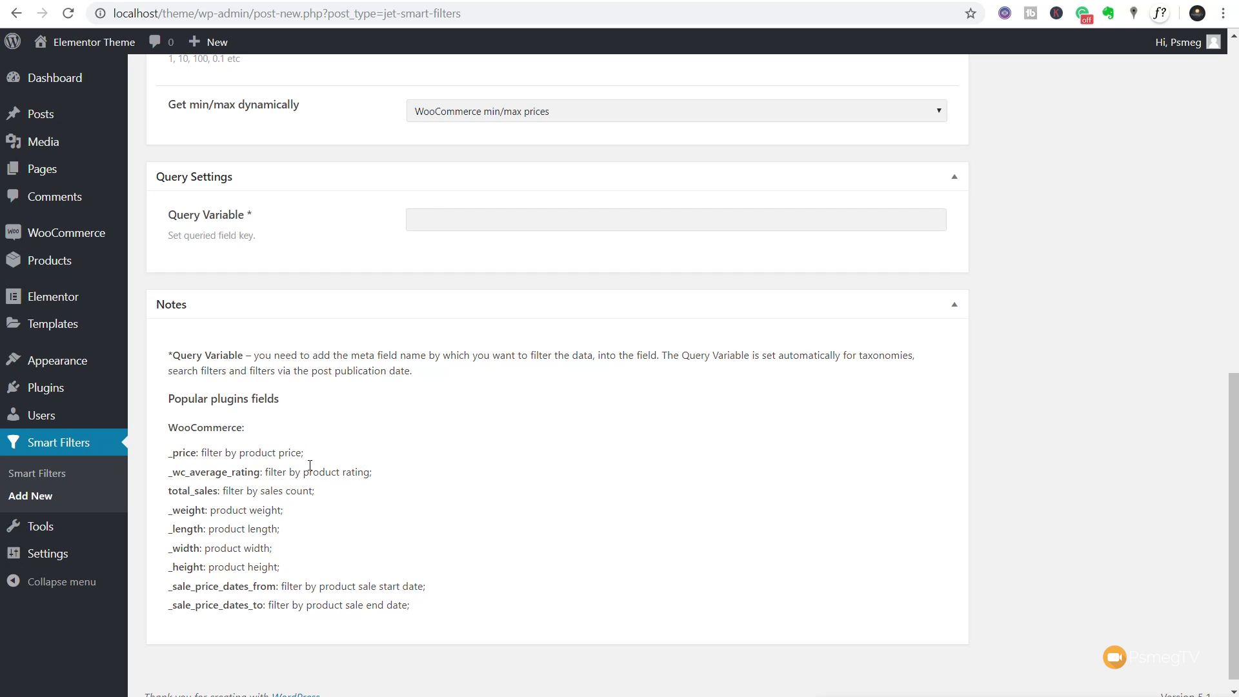
left_click(416, 219)
left_click(429, 282)
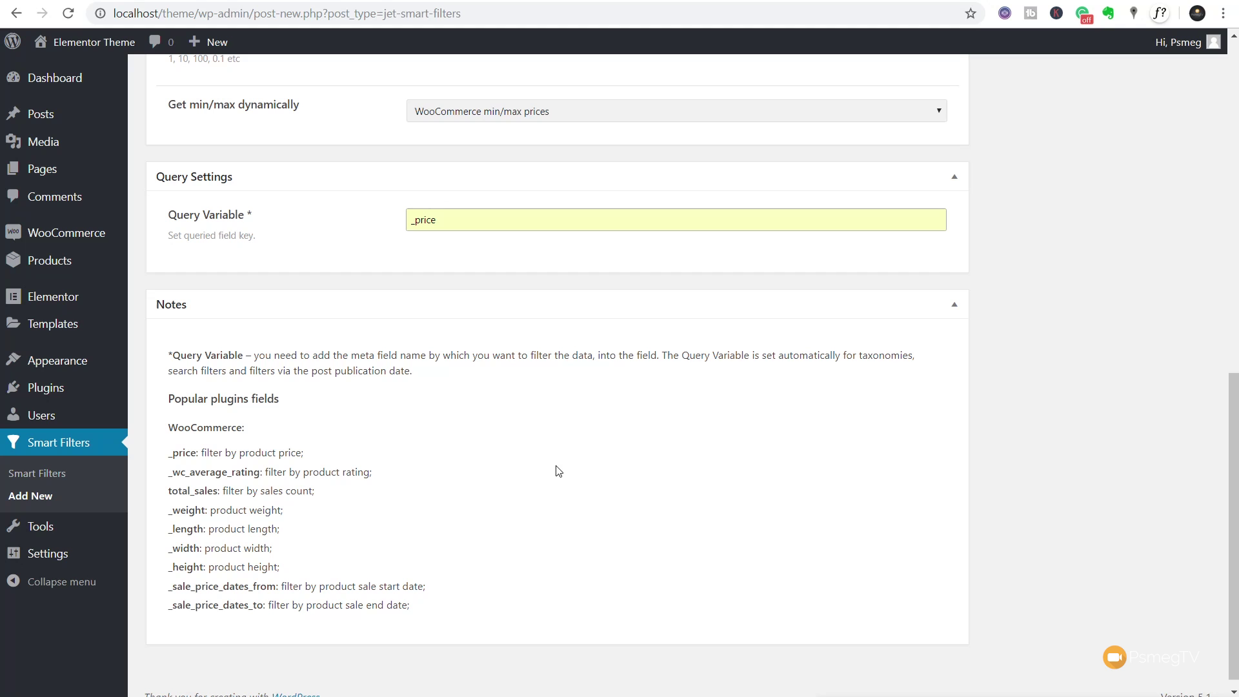
- Publish the Price Range Filter
scroll(1113, 447, "up", 5)
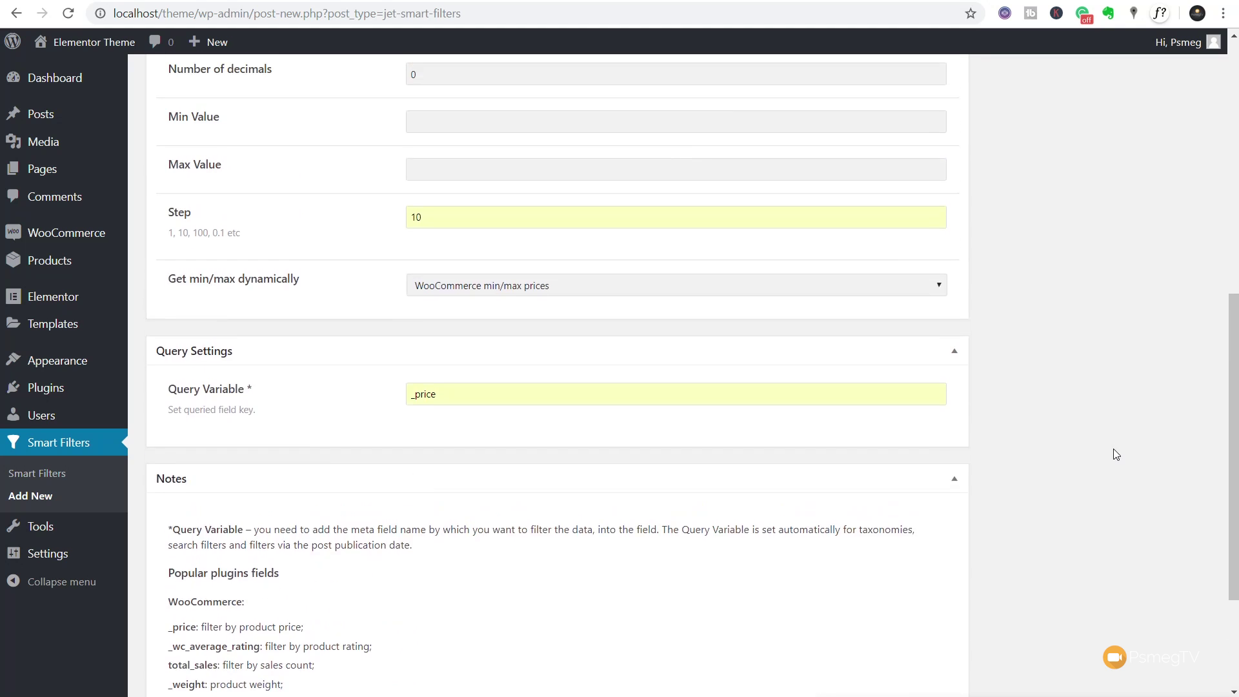
scroll(1114, 451, "up", 6)
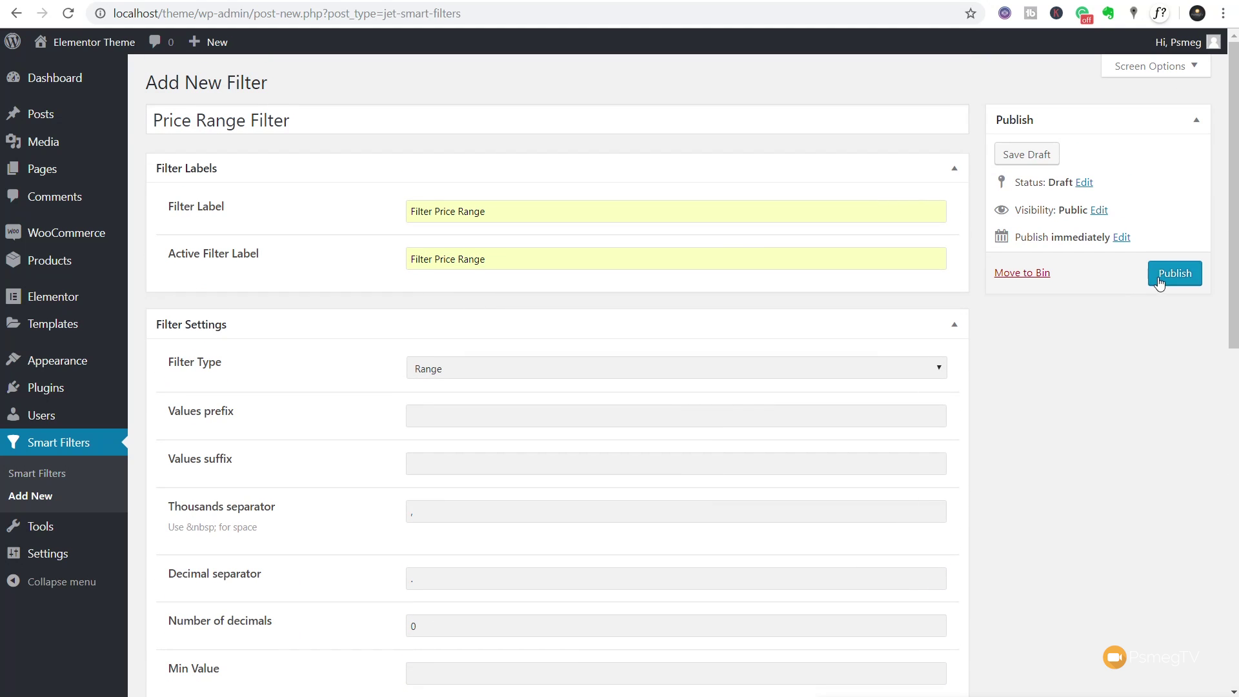
left_click(1158, 277)
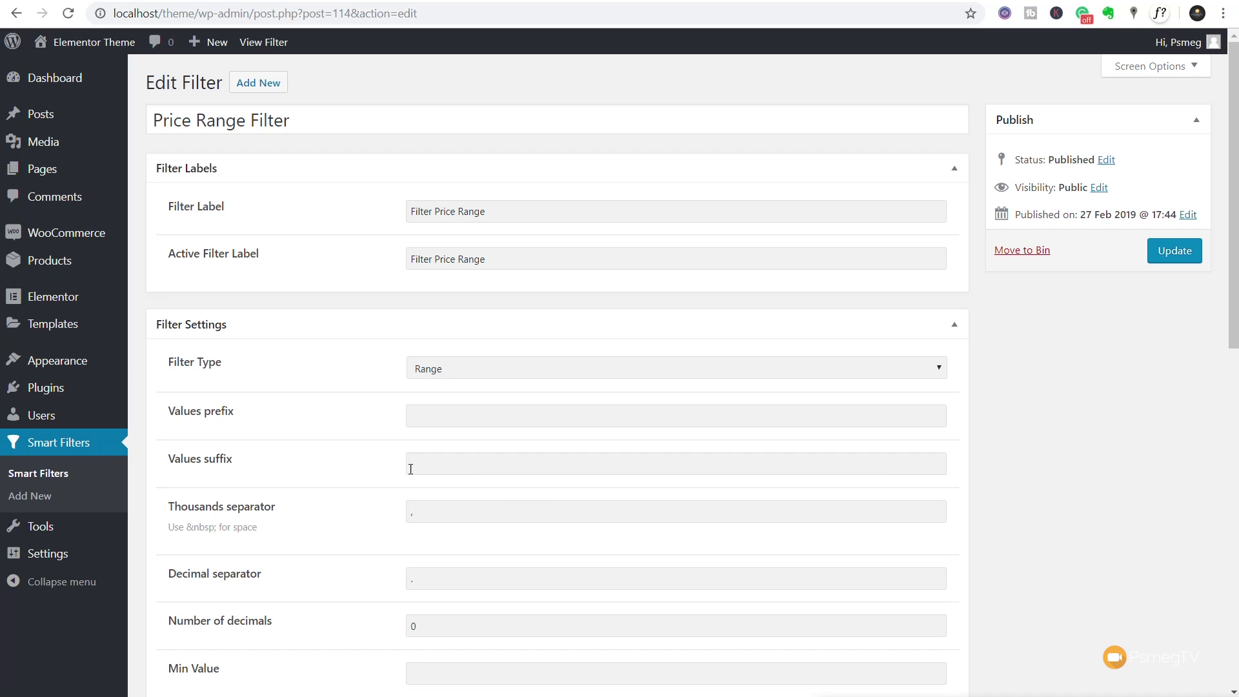
- Open the Default Product Archive template from the Theme Builder for editing with Elementor
mouse_move(63, 332)
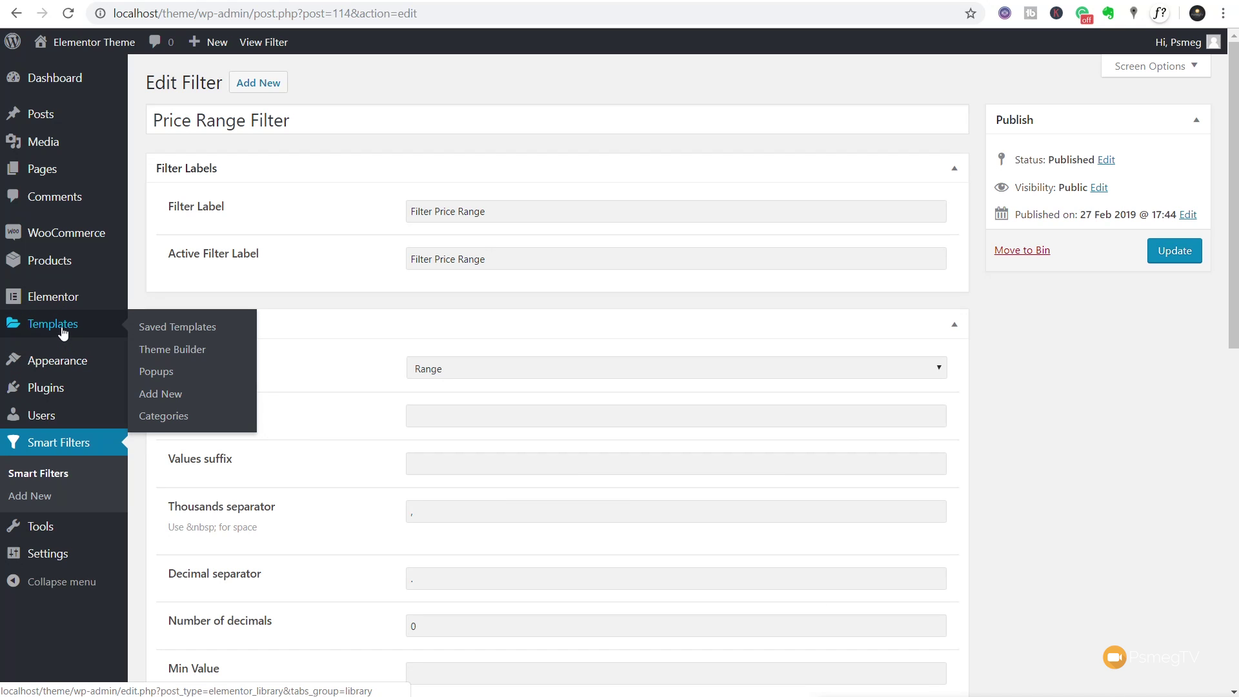
left_click(175, 359)
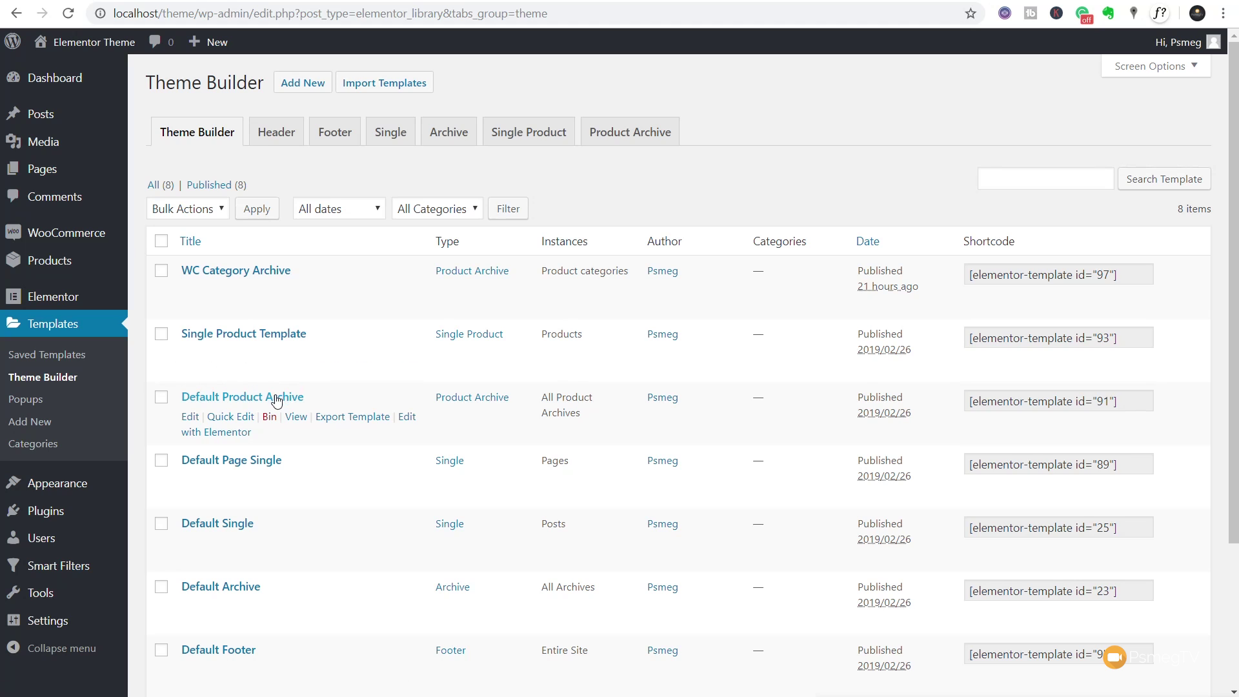
left_click(232, 437)
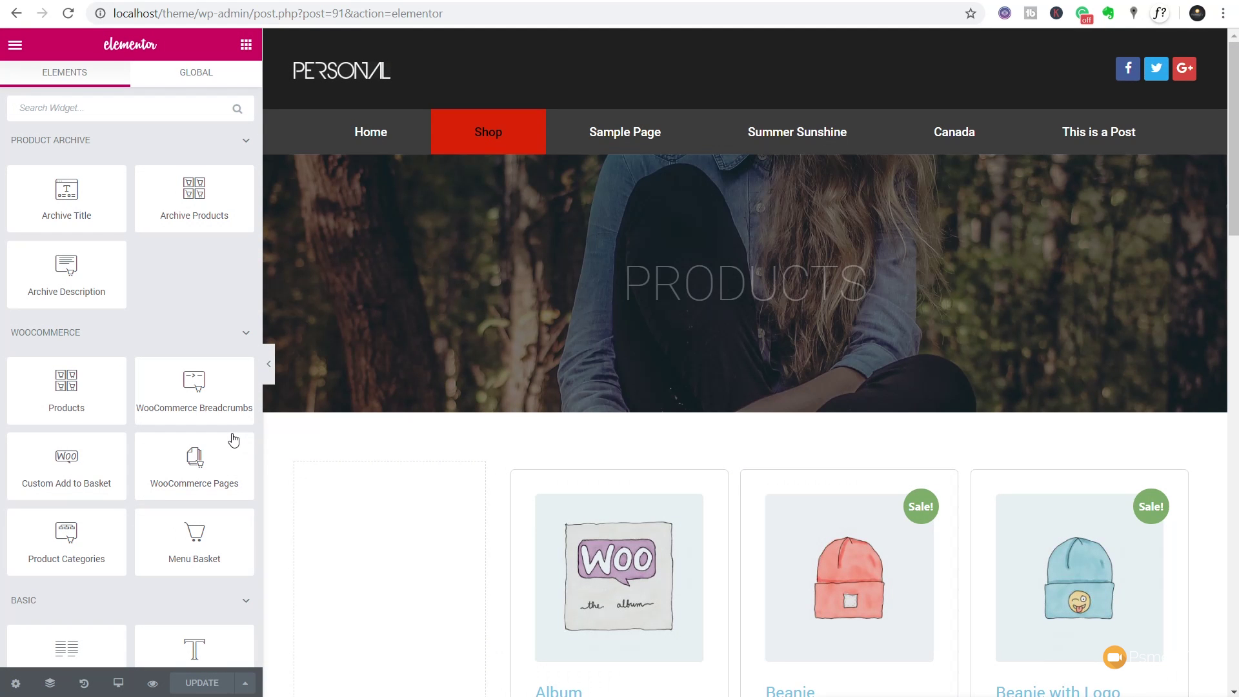
- Collapse the Product Archive, WooCommerce, Basic, Pro and General widget categories to bring up the Filters widgets
scroll(678, 487, "down", 3)
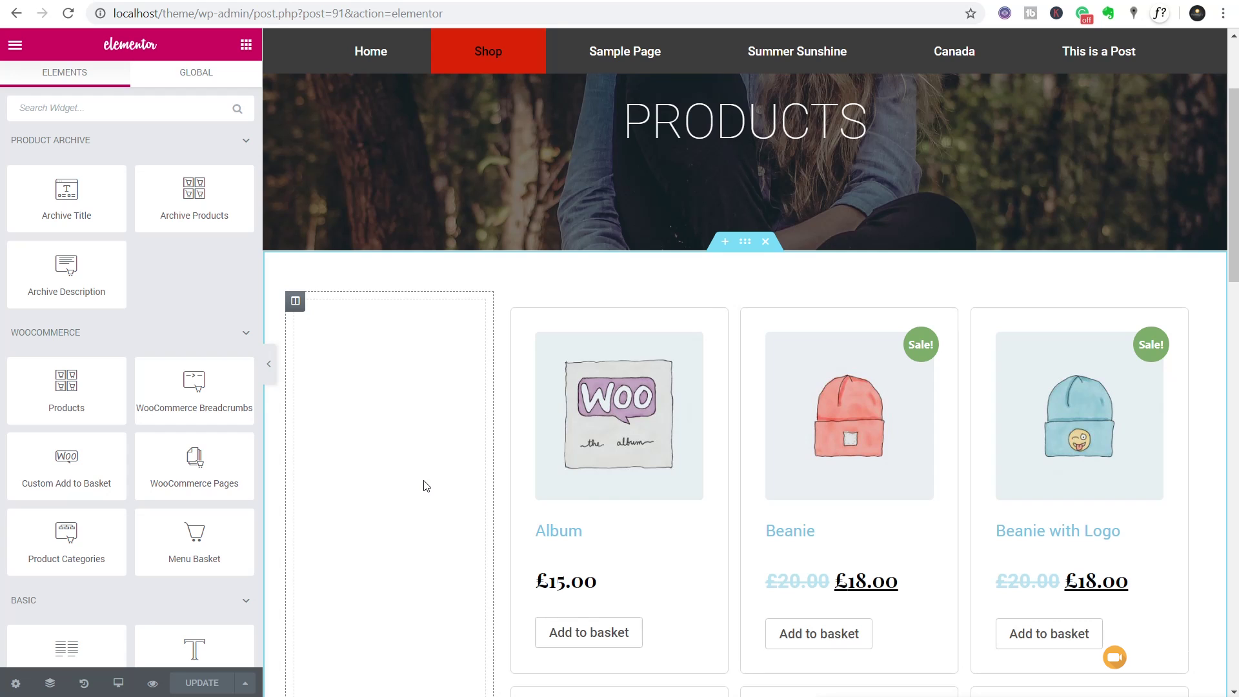
left_click(244, 140)
left_click(245, 182)
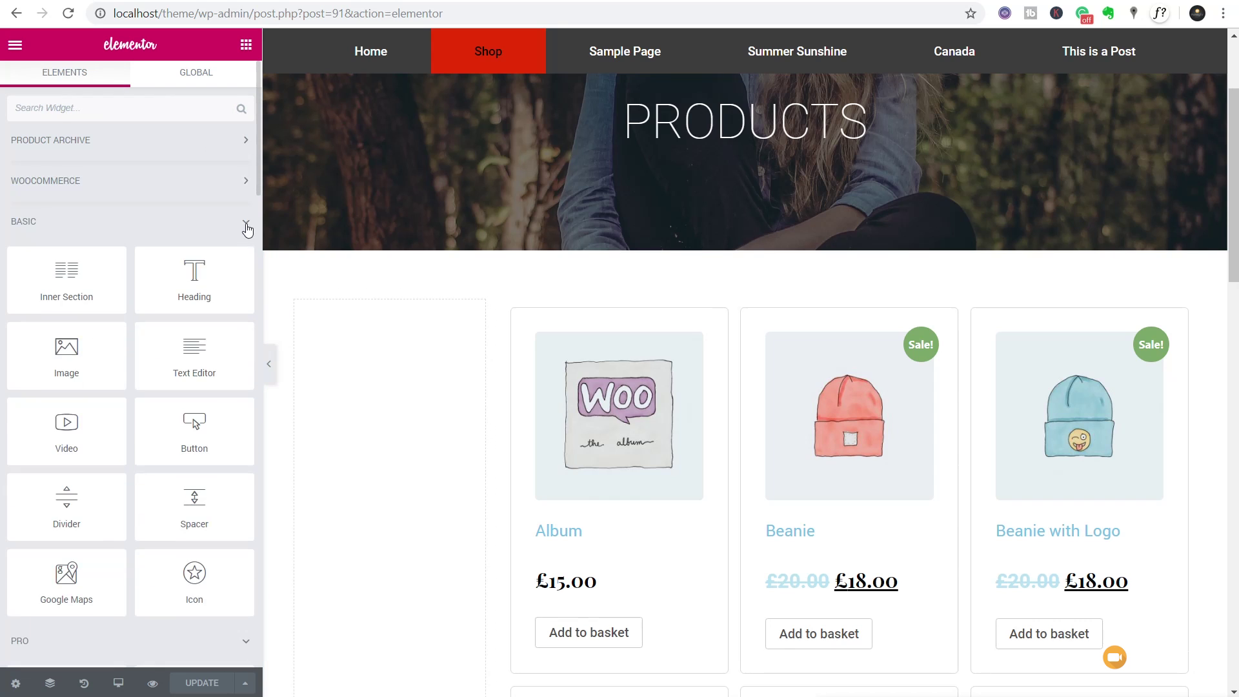
left_click(245, 223)
left_click(245, 262)
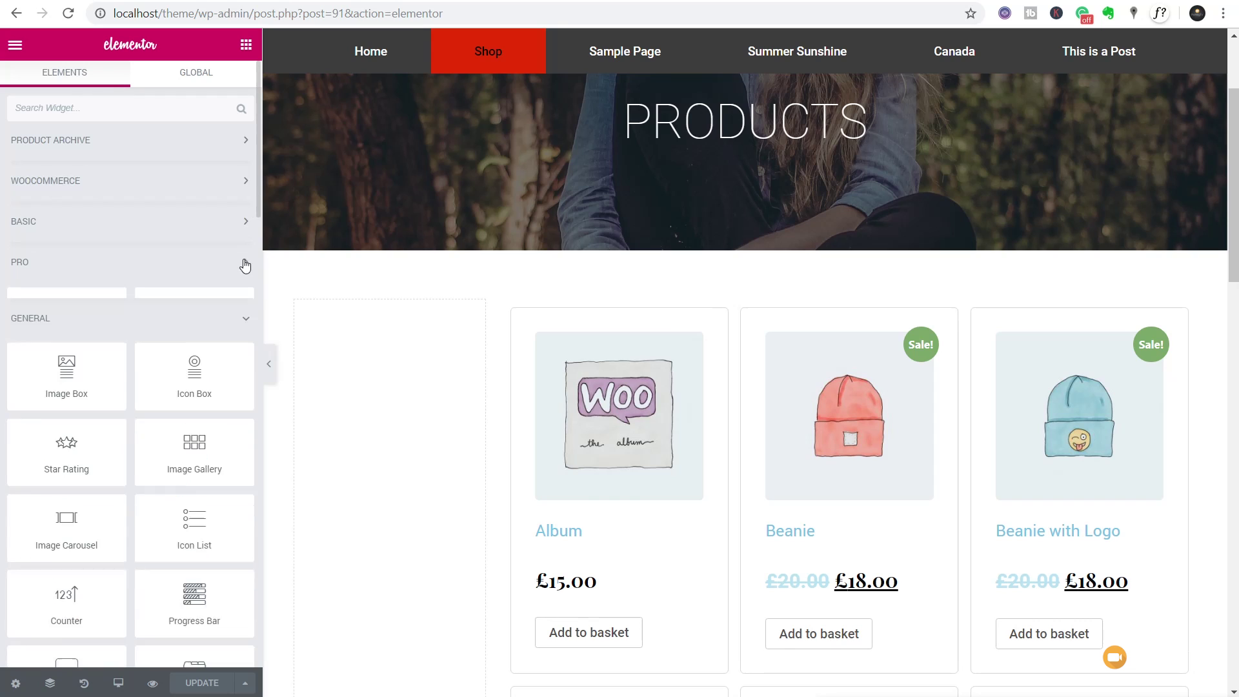
left_click(244, 308)
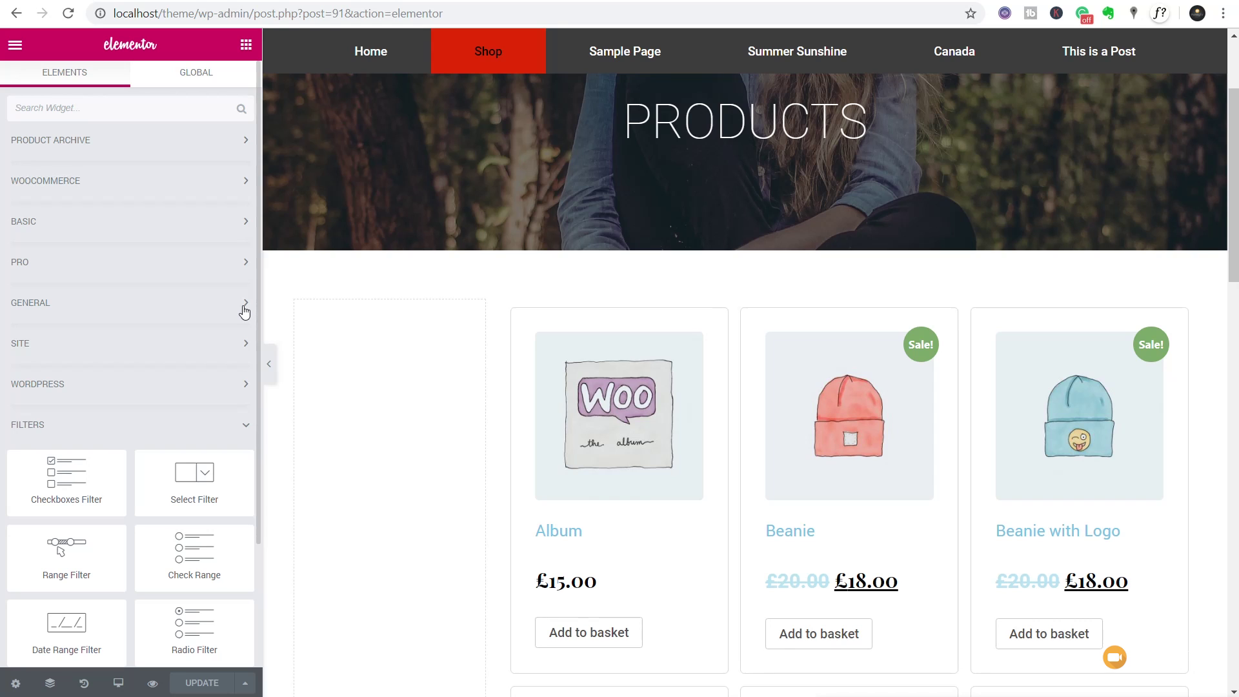
scroll(185, 316, "down", 2)
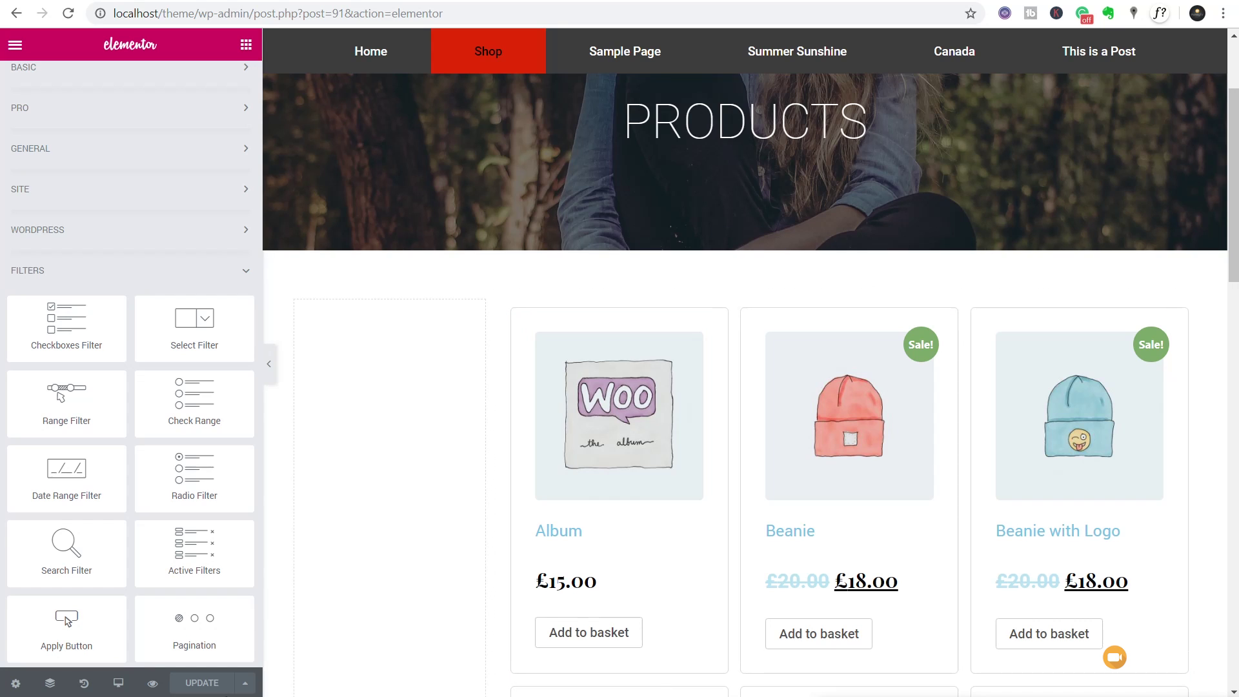
- Add a Range Filter widget to the empty column, using Price Range Filter and targeting WooCommerce Shortcode
left_click_drag(71, 409, 414, 363)
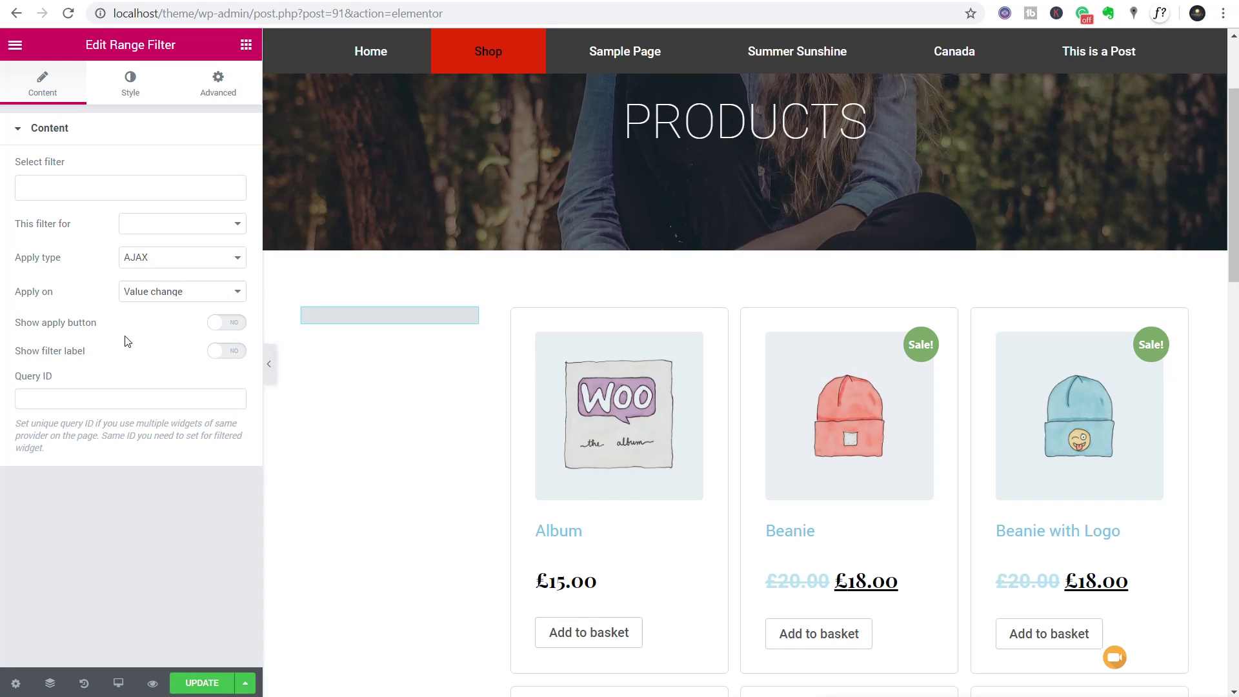
left_click(73, 188)
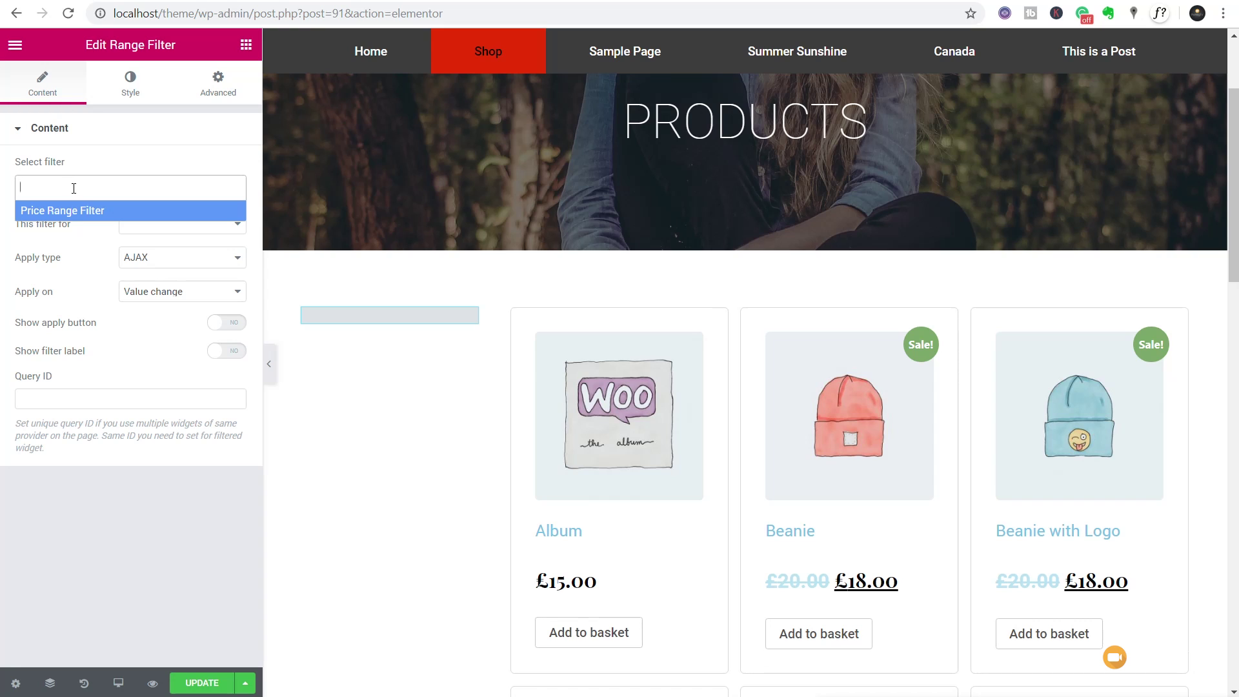
left_click(67, 218)
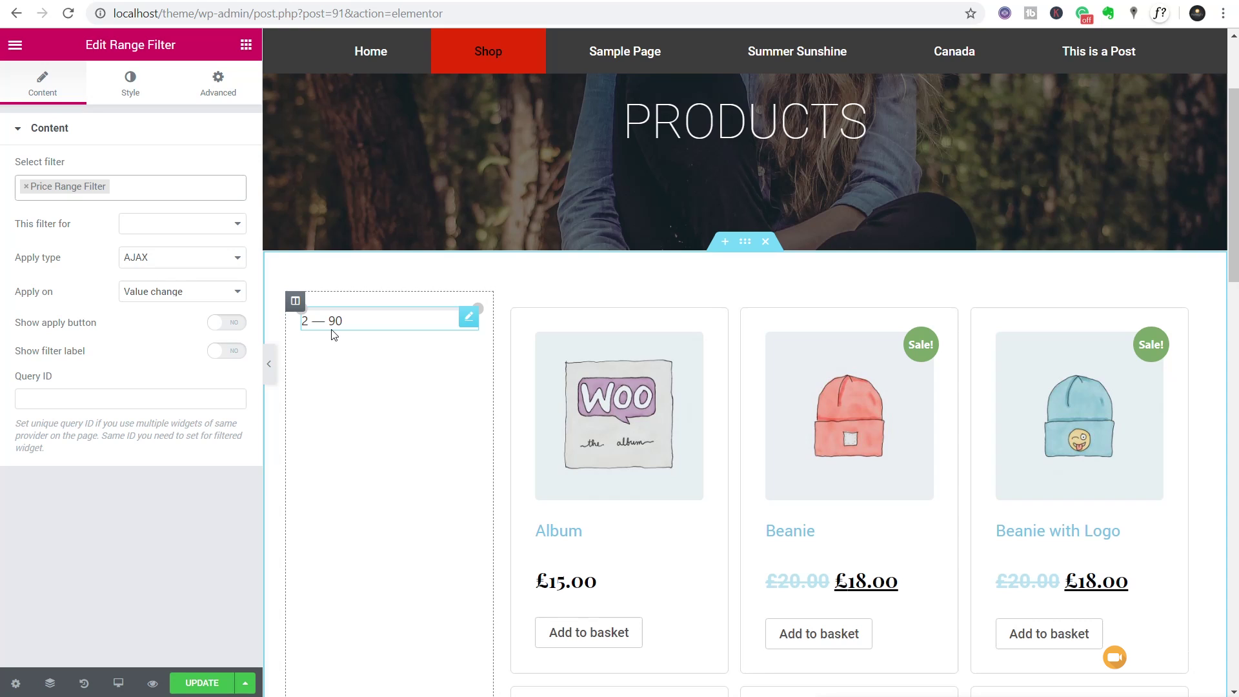
left_click(153, 230)
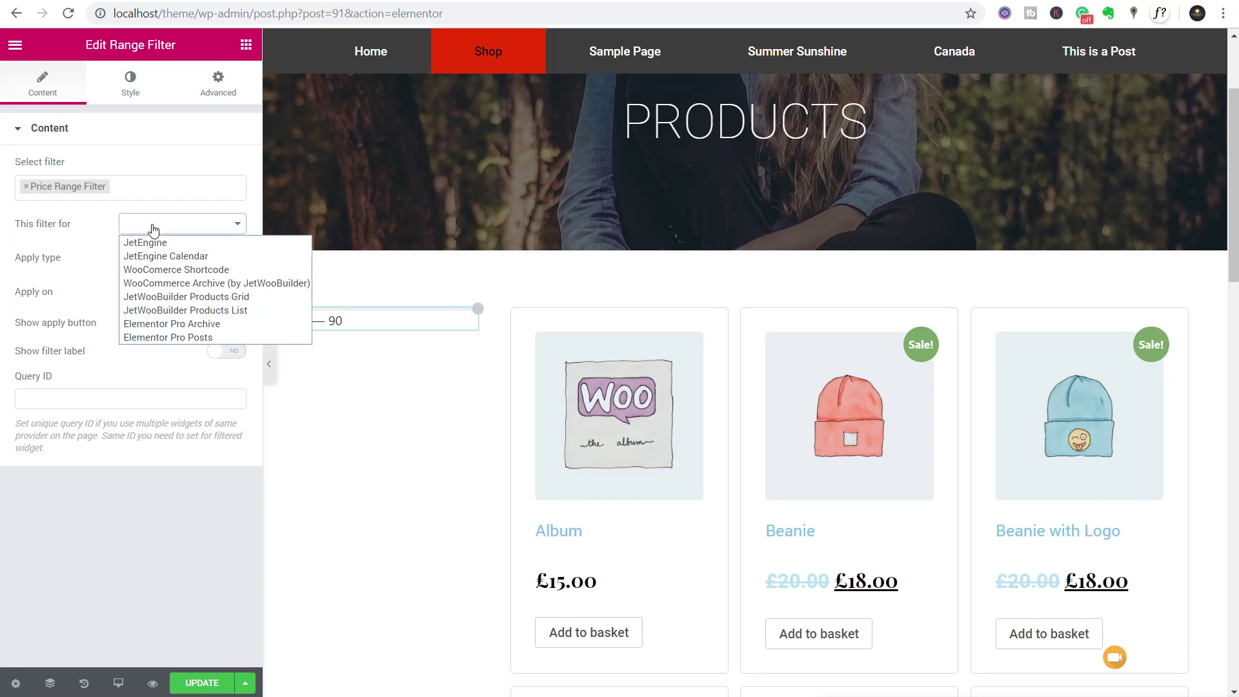
left_click(164, 276)
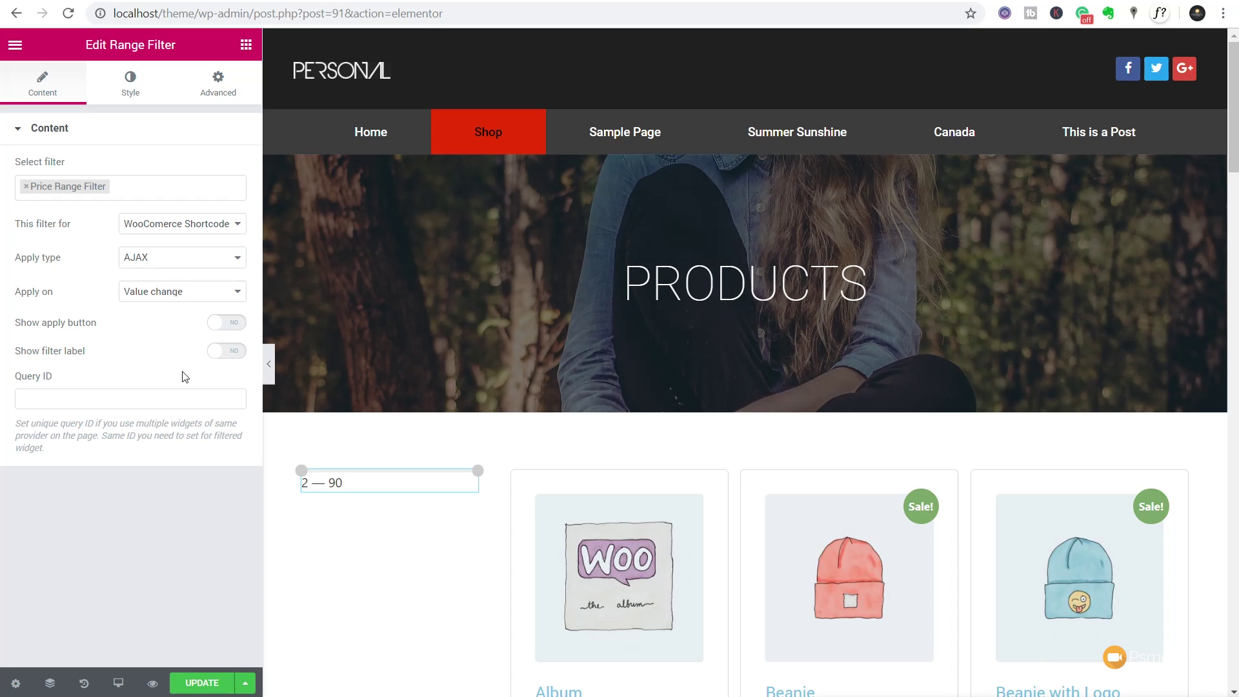
- Try the Page reload apply type for the Range Filter and switch it back to AJAX
left_click(151, 264)
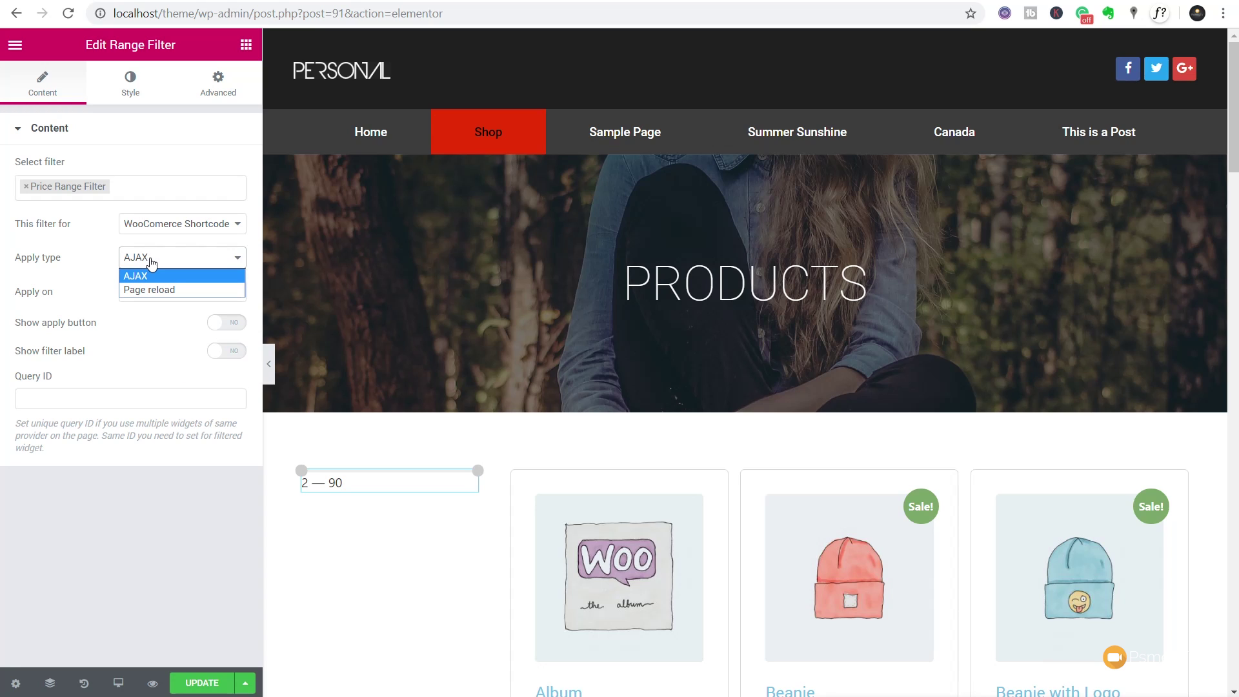
left_click(149, 276)
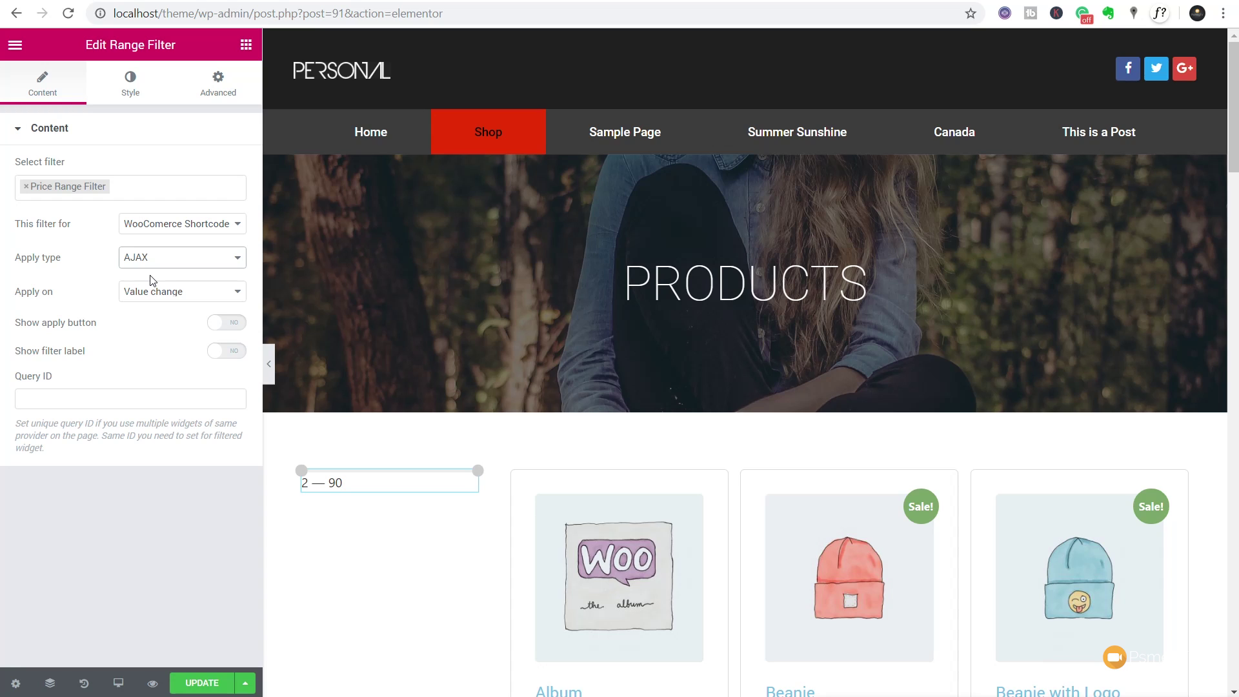
left_click(154, 260)
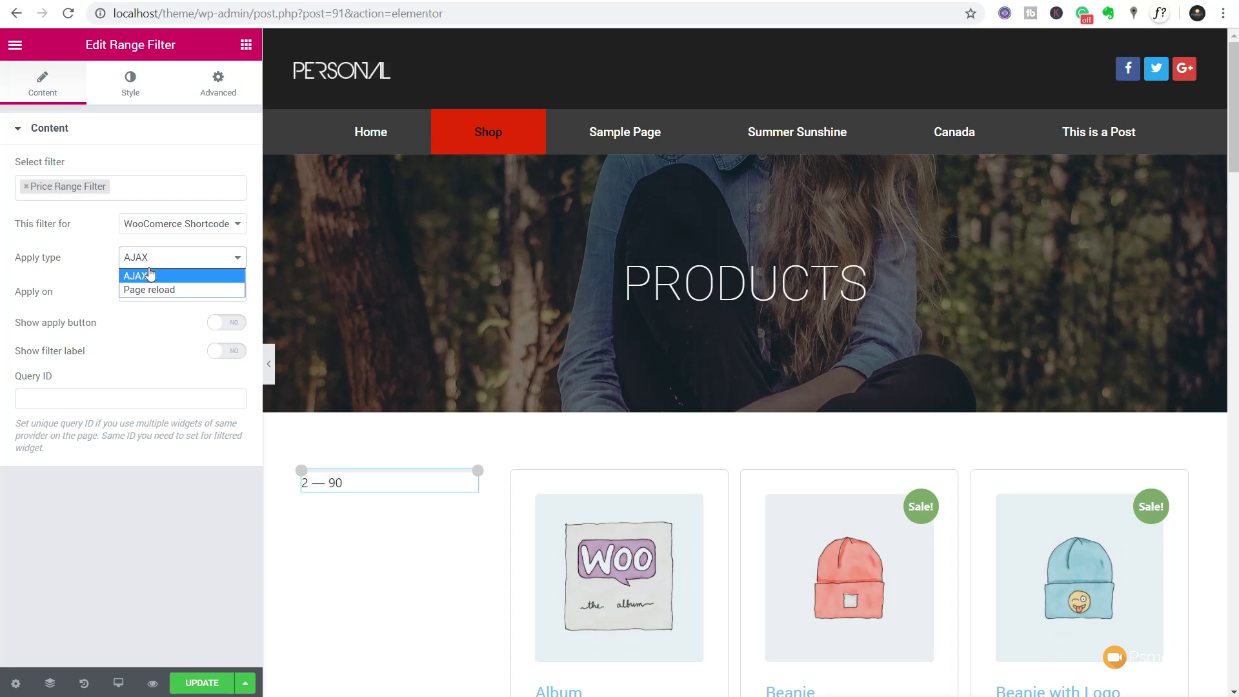
left_click(149, 289)
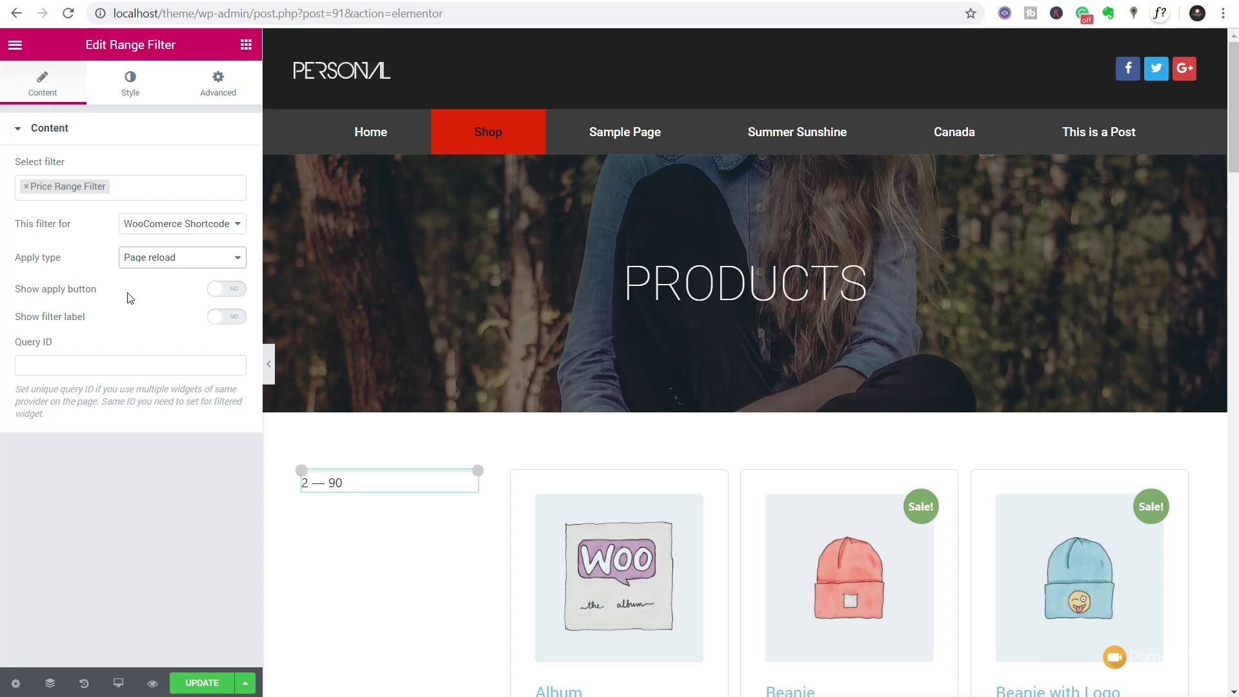
left_click(163, 266)
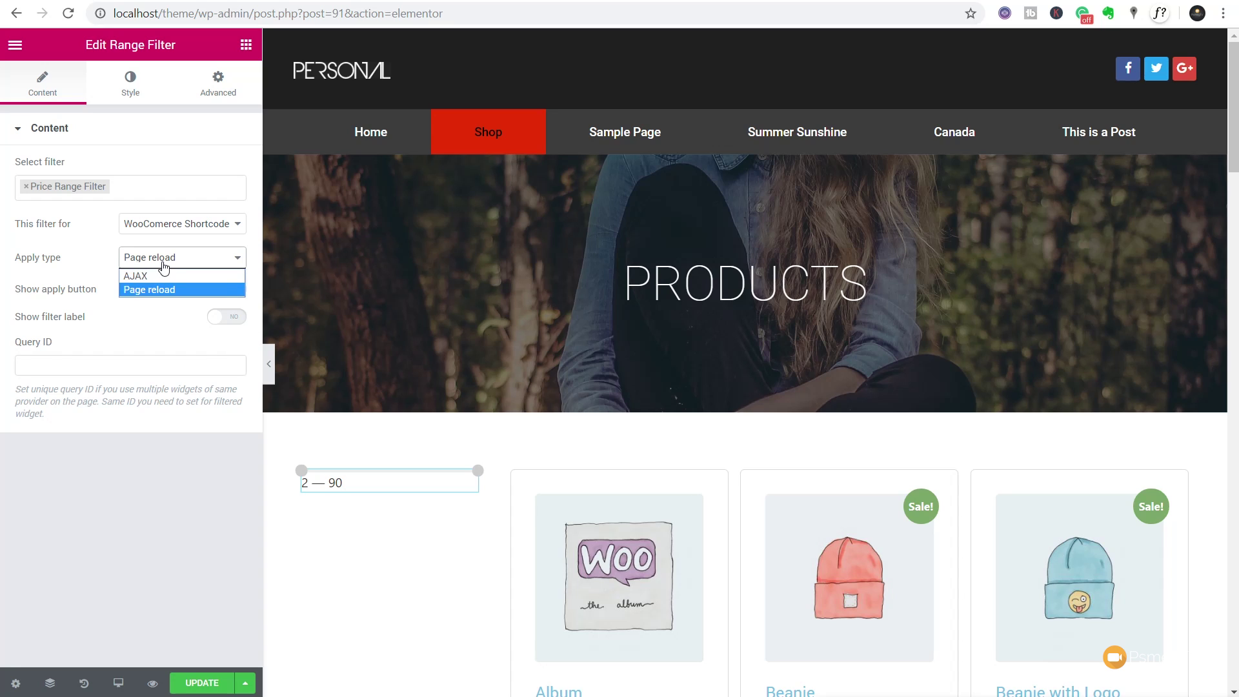
left_click(162, 273)
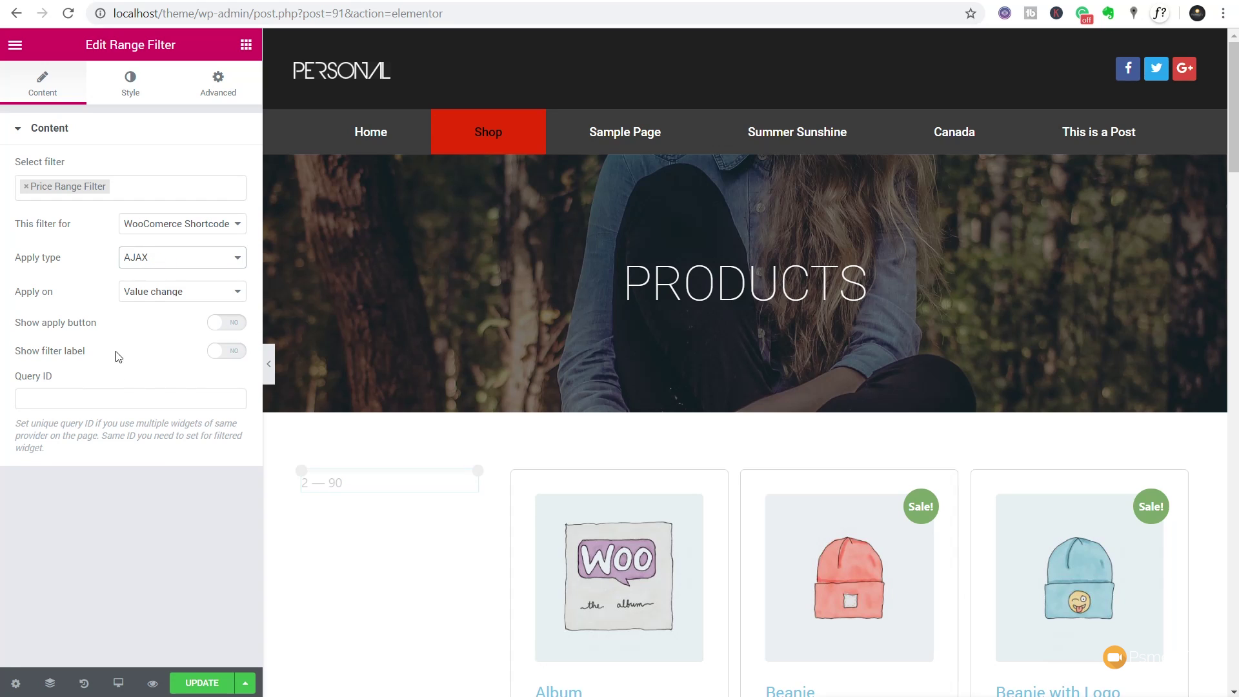
- Check the Apply on choices and try showing the apply button on the Range Filter, keeping it switched off
left_click(151, 294)
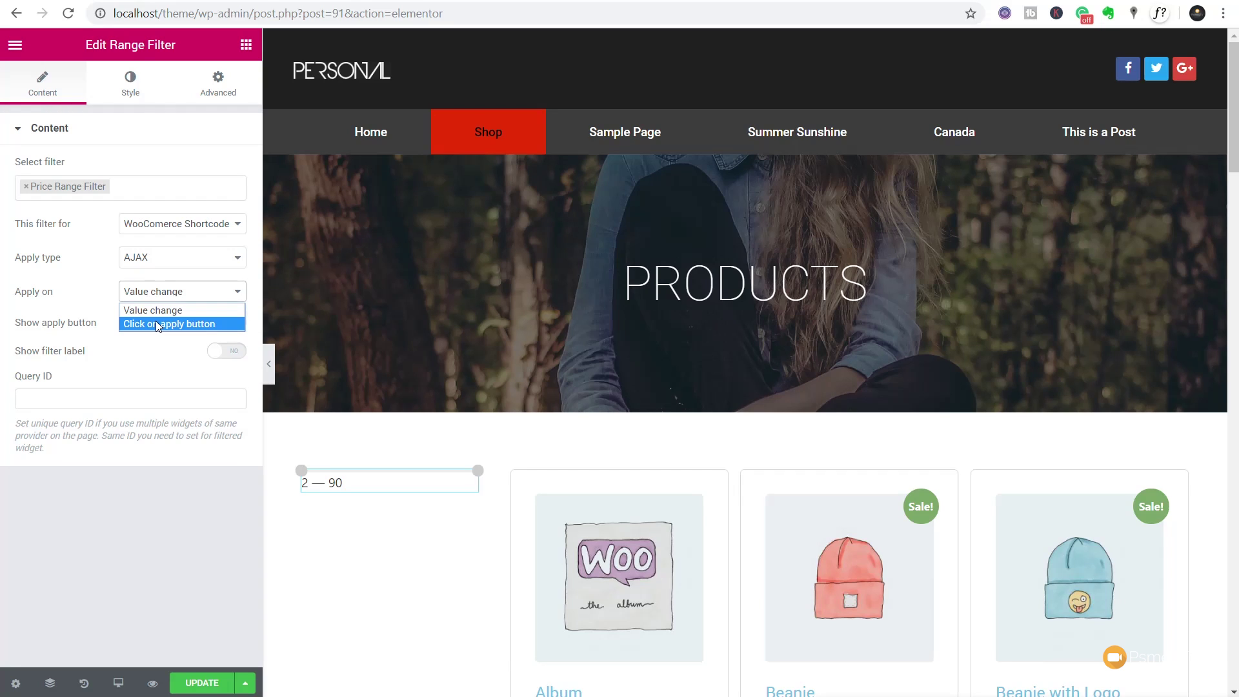
left_click(218, 559)
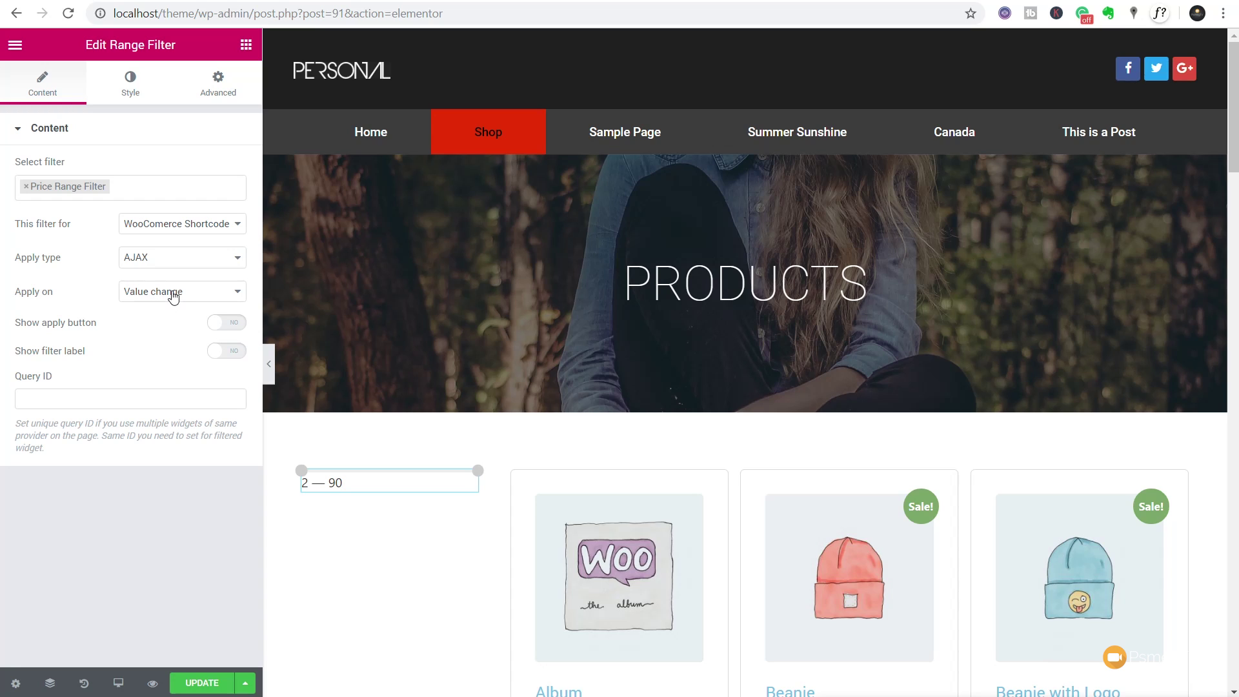
left_click(237, 323)
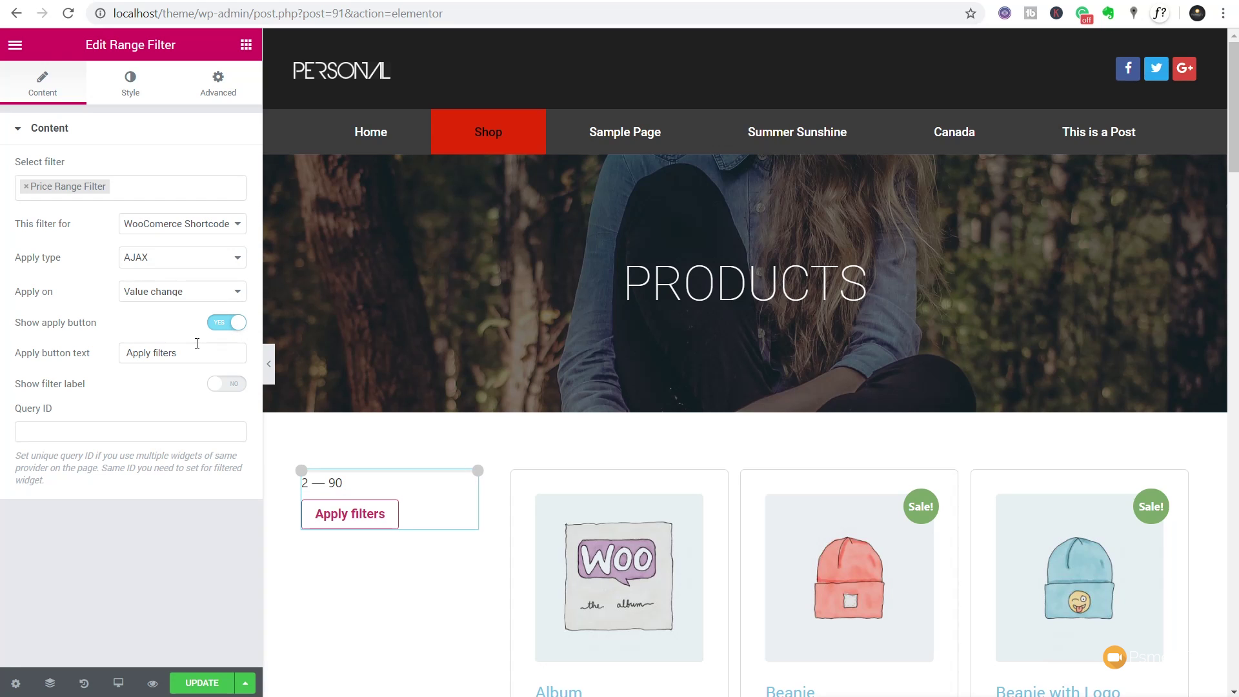
left_click(222, 326)
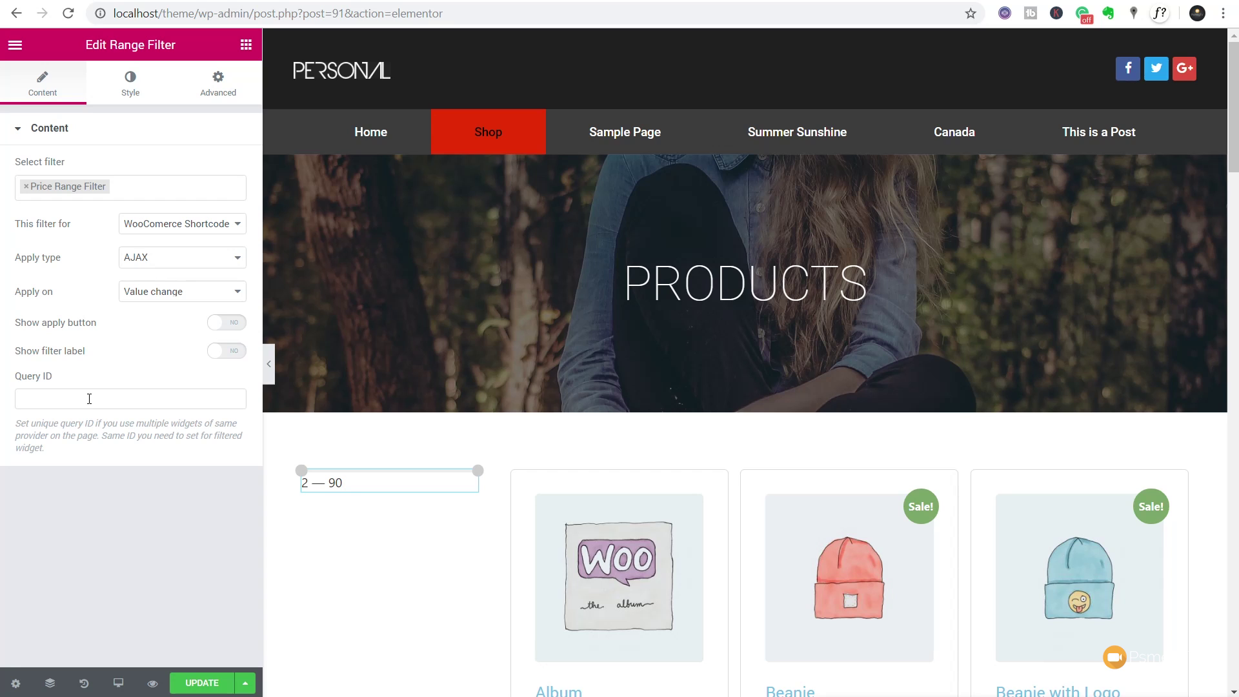
- Set the slider's range color to light blue #6ec1e4 in the Range Filter's style settings
left_click(125, 86)
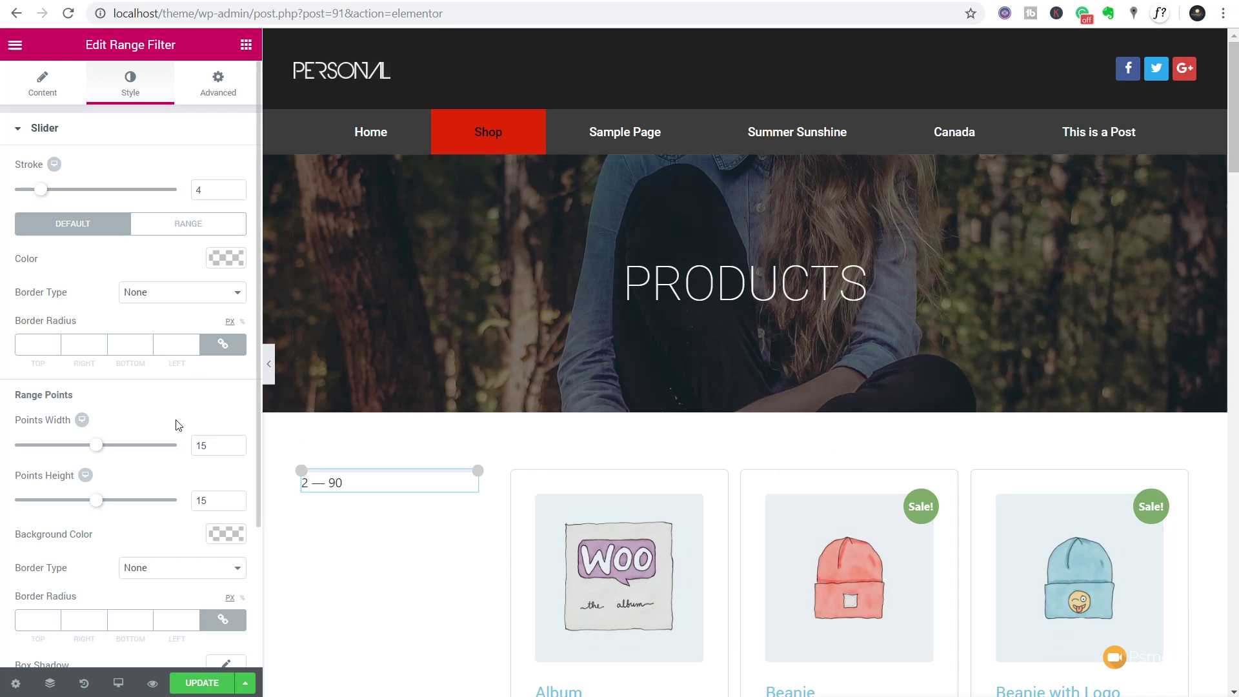
left_click(197, 230)
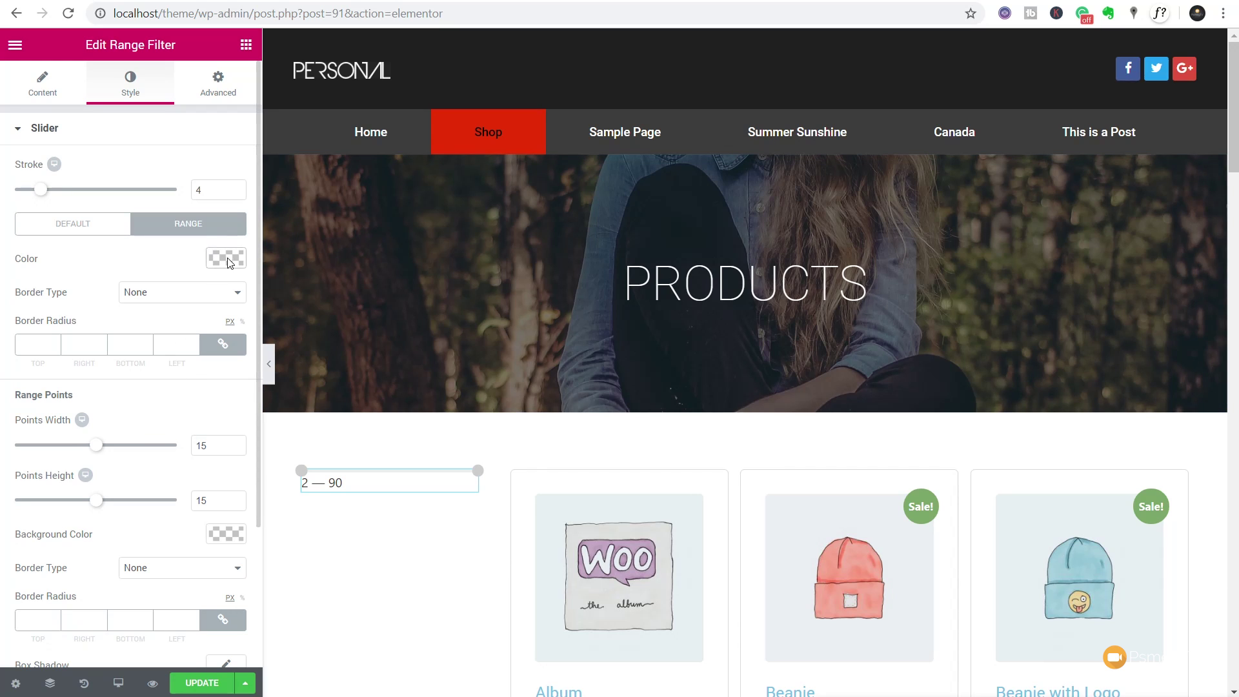
left_click(227, 263)
left_click(45, 449)
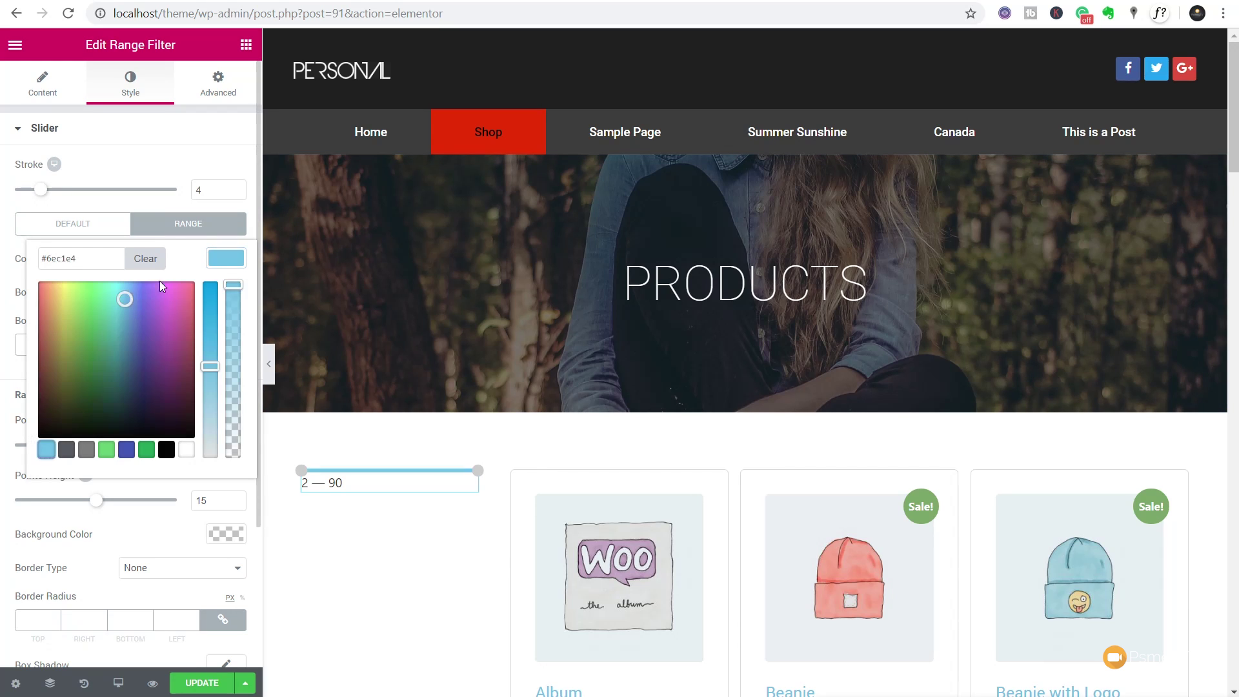
left_click(220, 236)
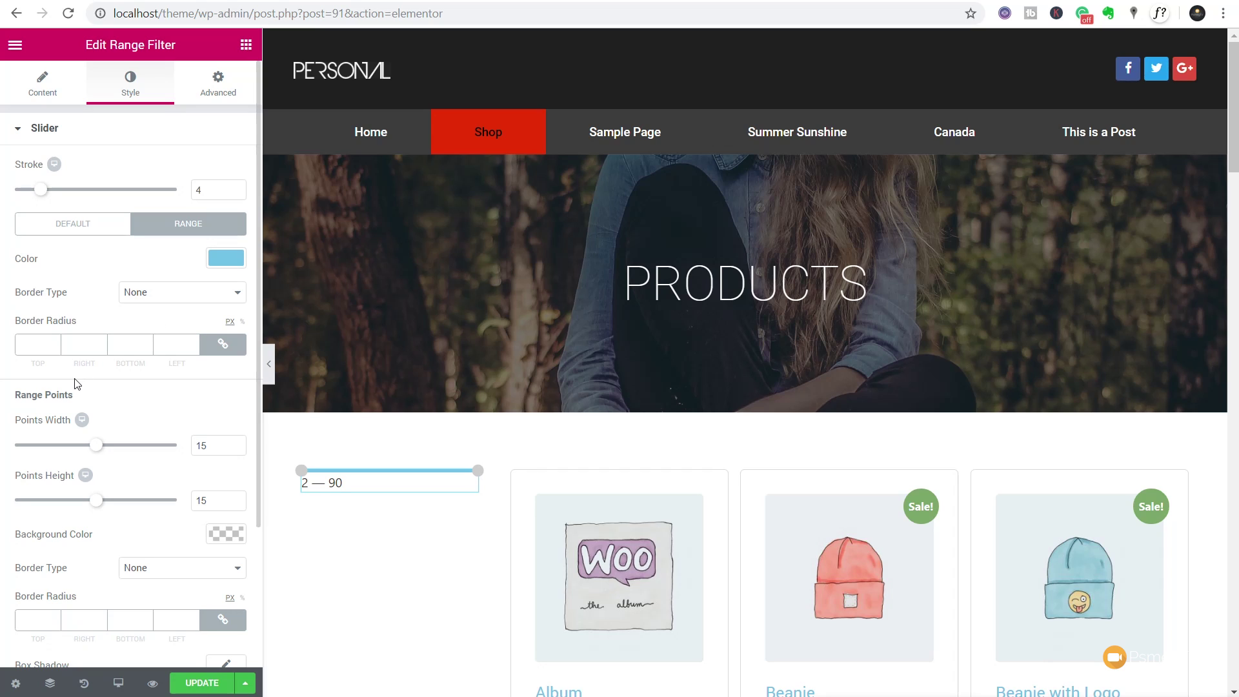
- Set the background color of the slider's range points to the darker blue #589cb7
left_click(222, 535)
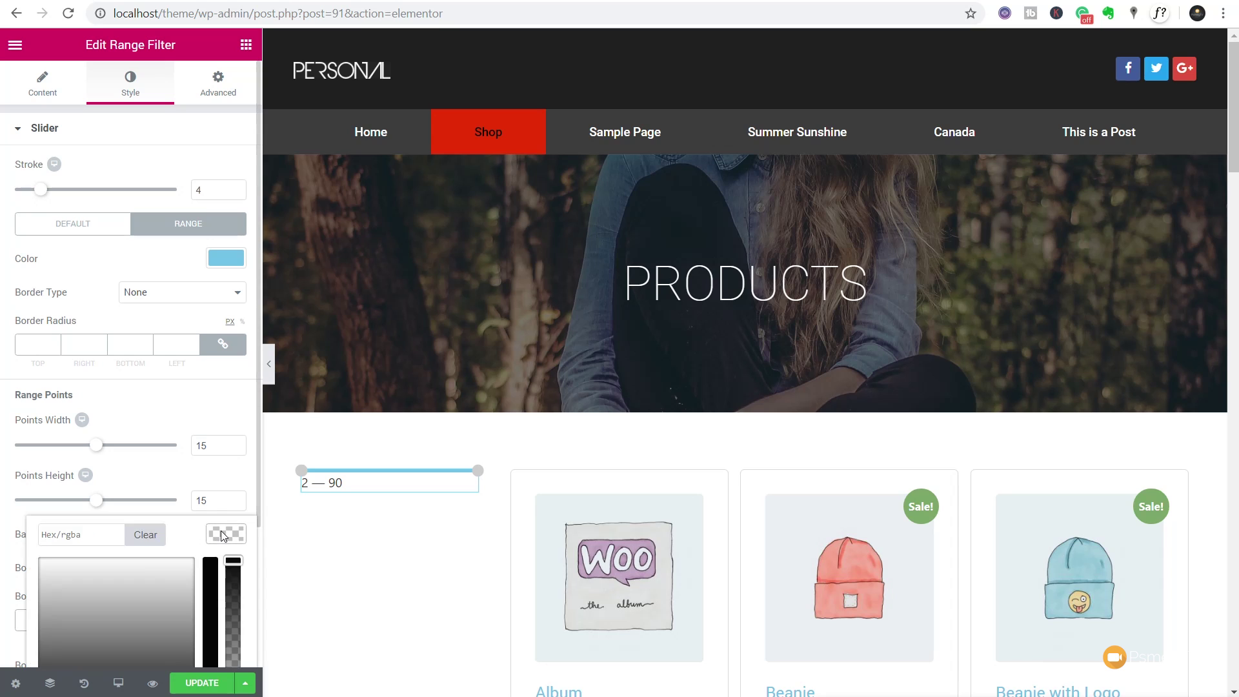
scroll(119, 554, "down", 3)
left_click(46, 542)
left_click_drag(120, 397, 124, 420)
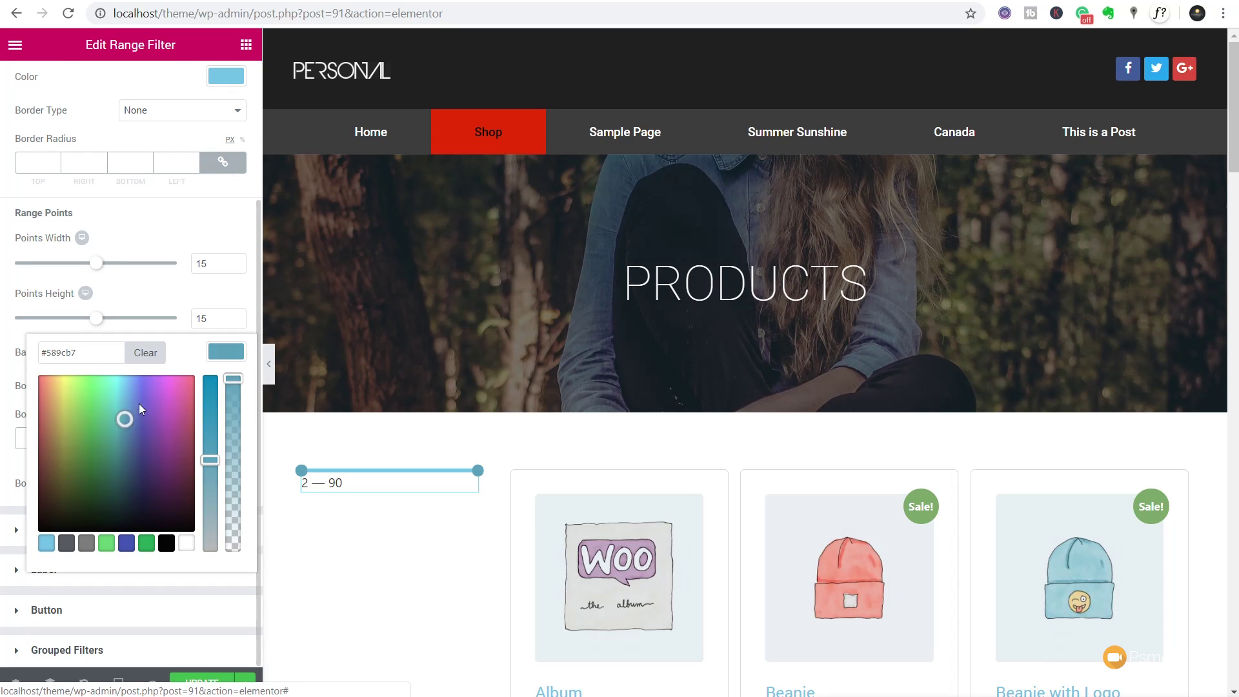
left_click(227, 354)
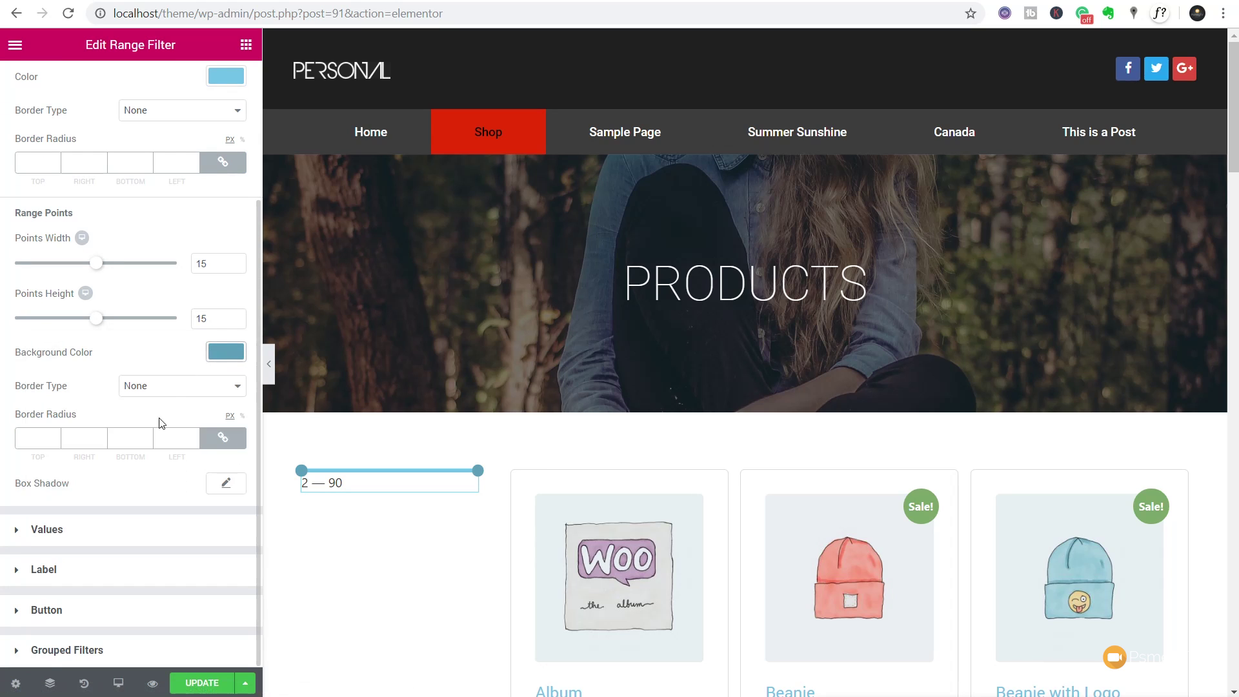
- Style the Range Filter's Values text with the Open Sans font family at a size of 13 px
left_click(65, 536)
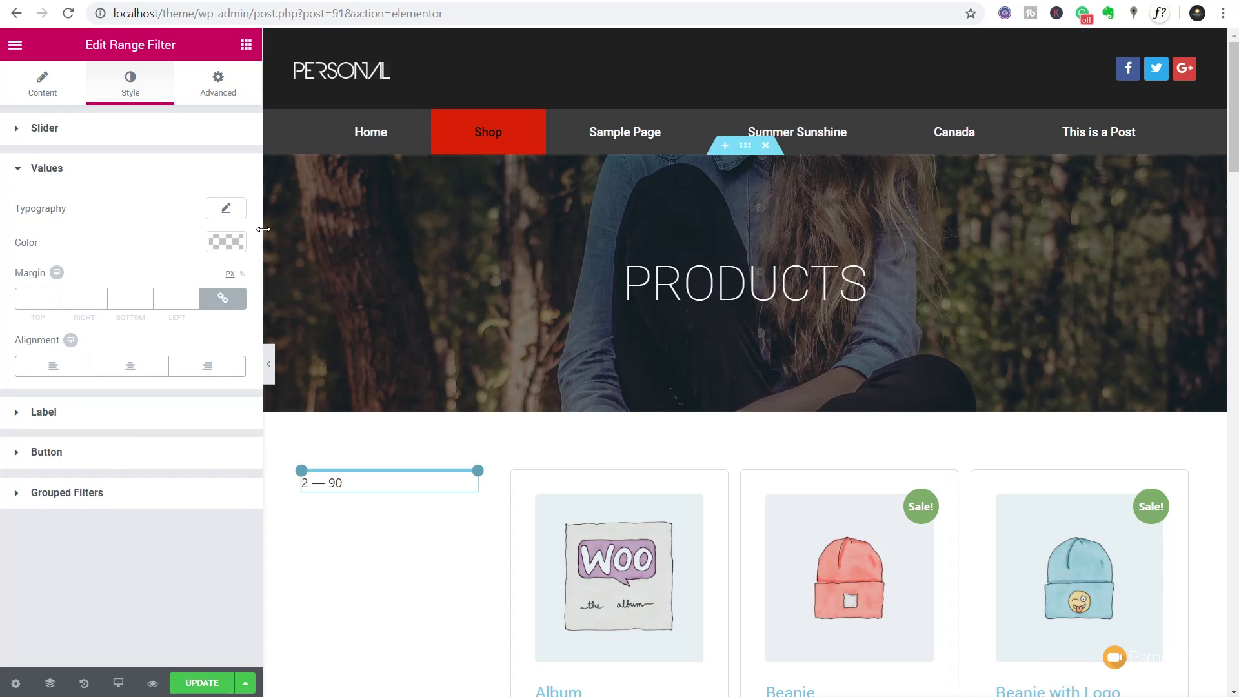
left_click(227, 210)
left_click_drag(30, 310, 40, 311)
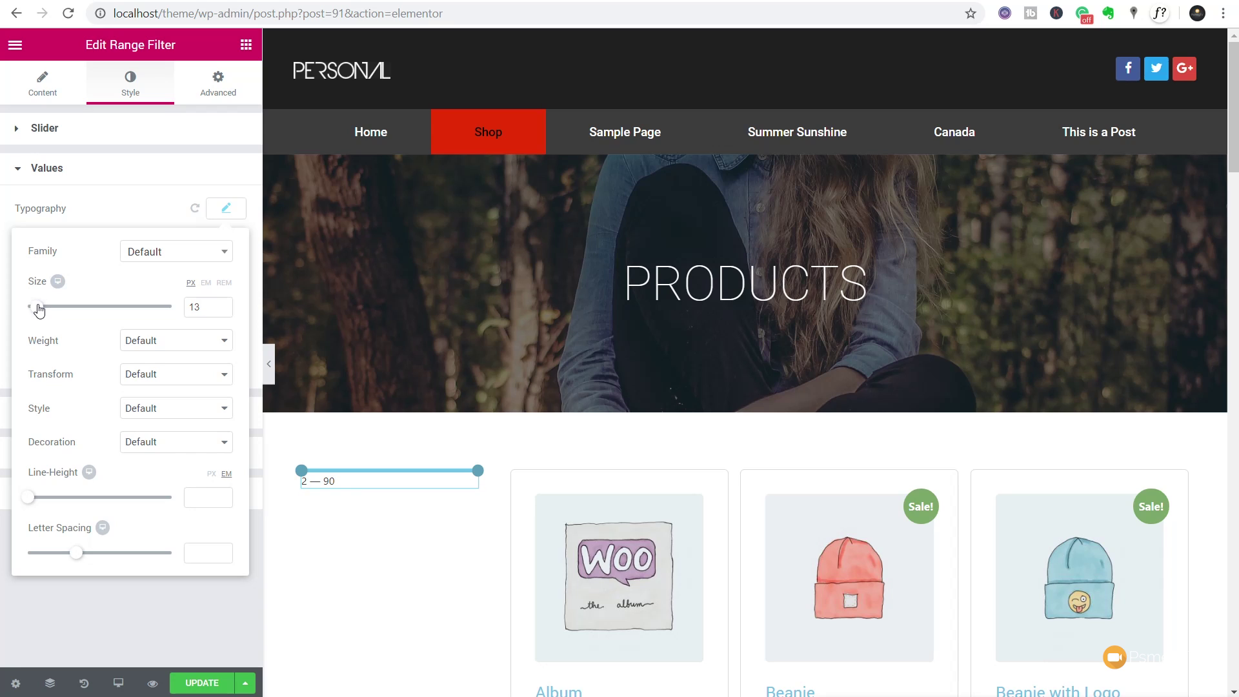
left_click(160, 262)
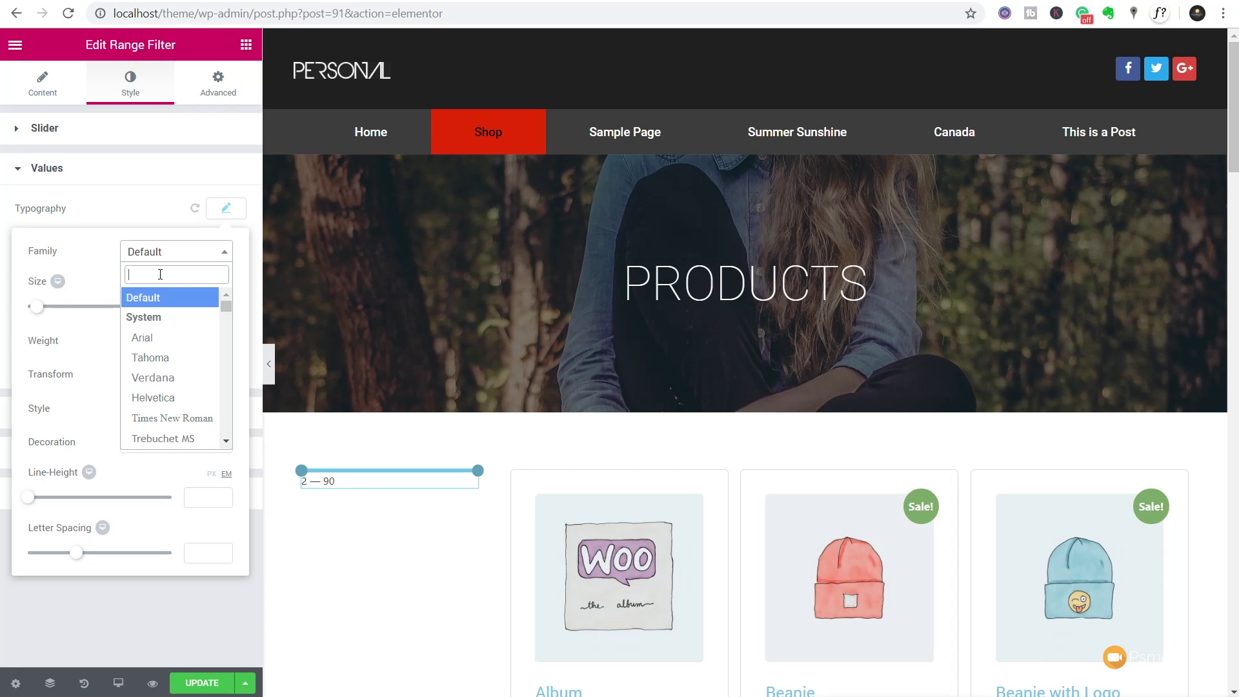
type("open")
left_click(184, 318)
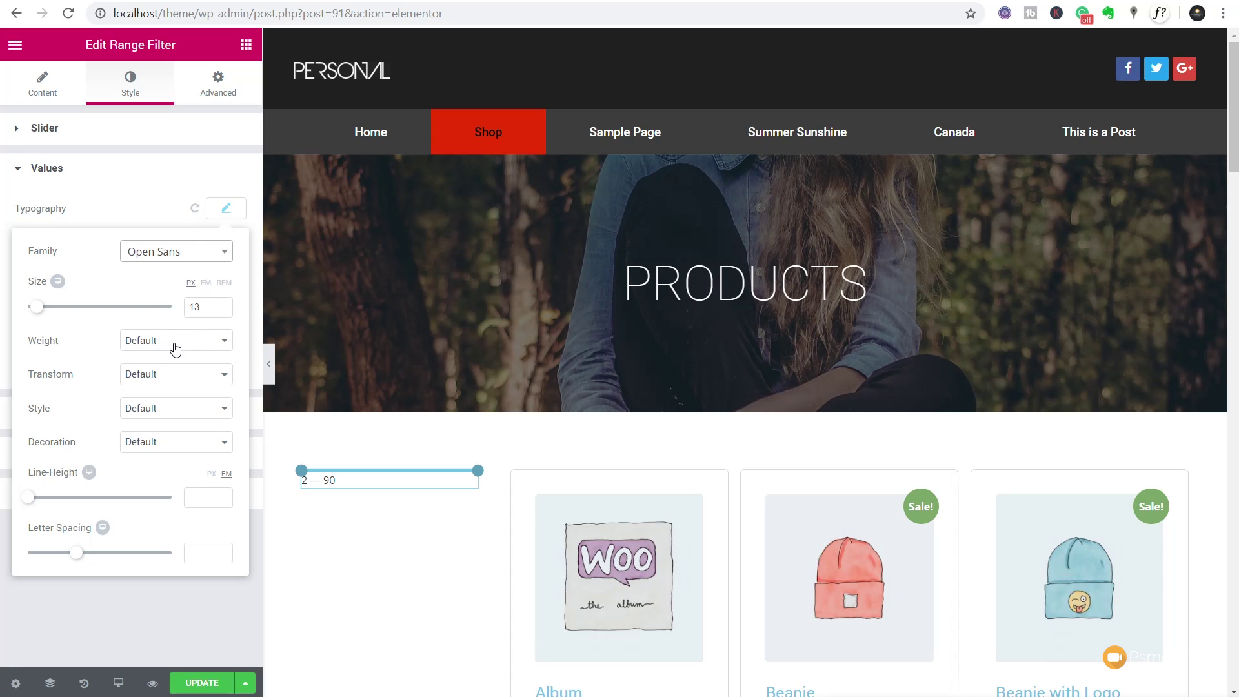
left_click(186, 253)
left_click(138, 215)
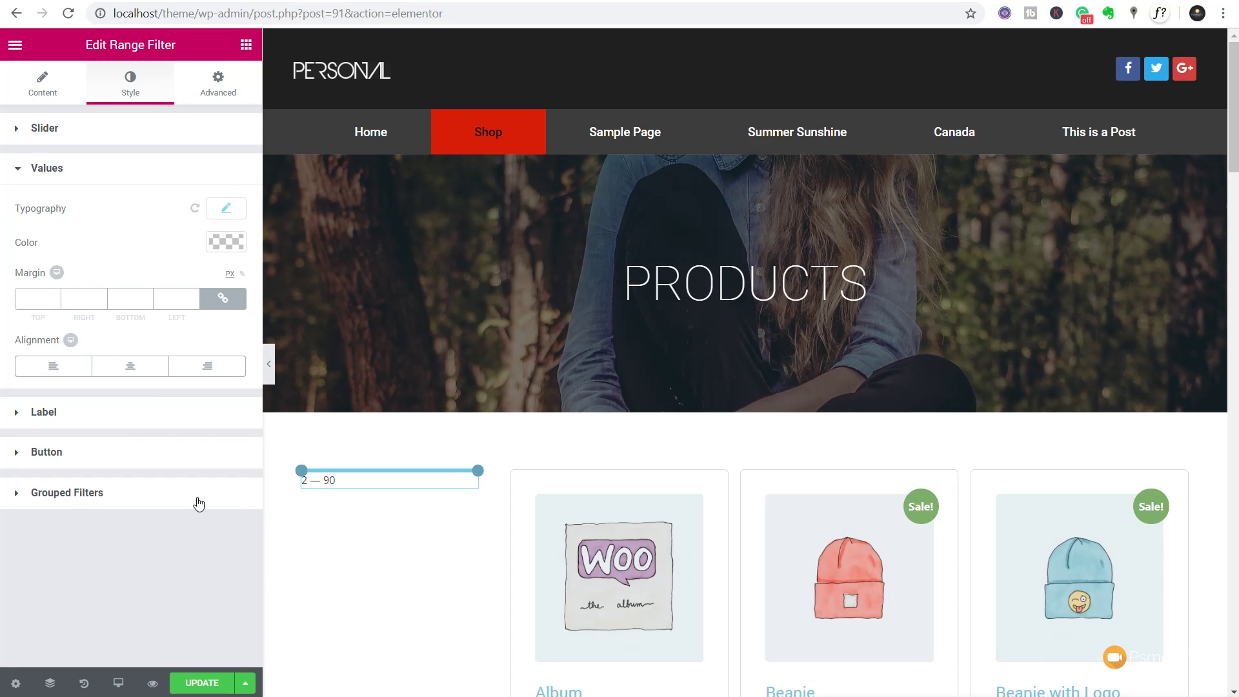
- Unlink the margins of the Range Filter's Values text and set the top margin to 10 px
left_click(229, 300)
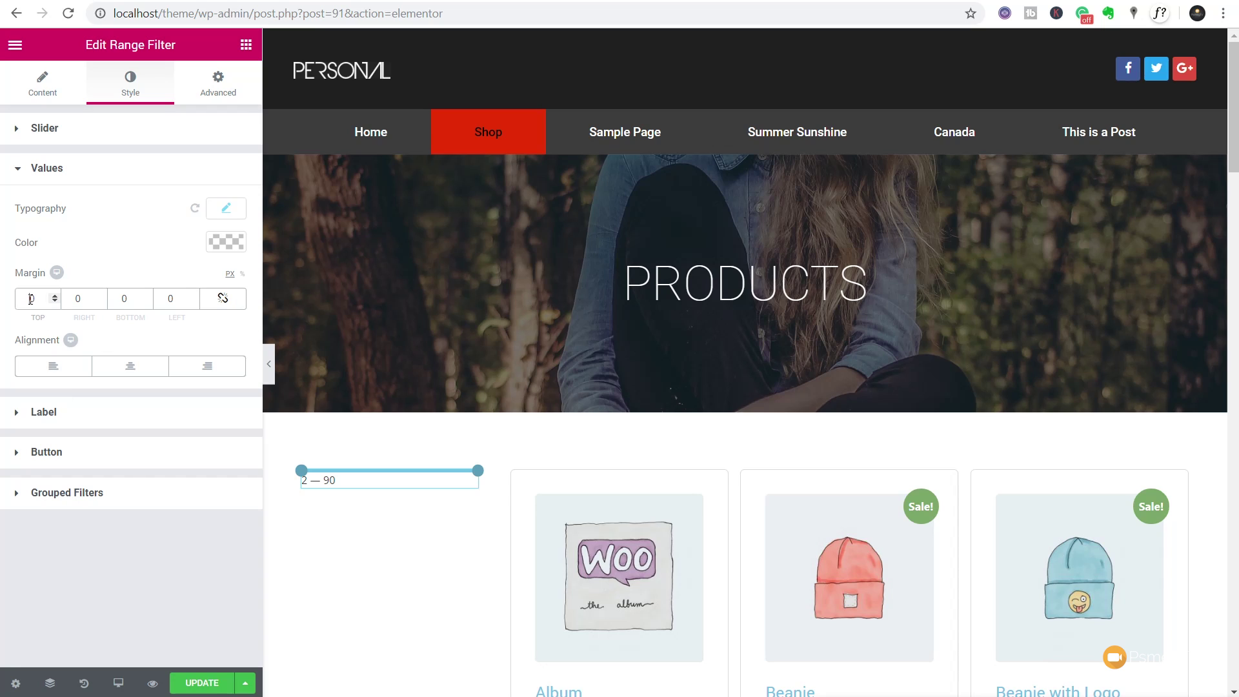
type("20")
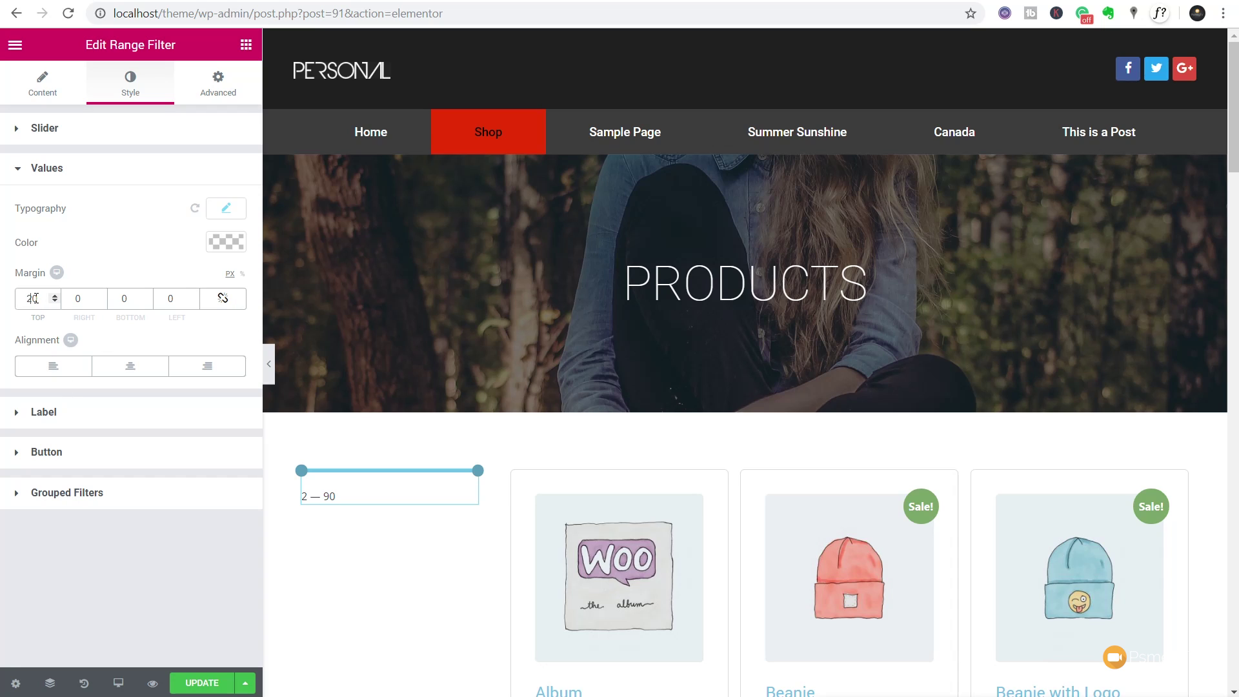
left_click_drag(33, 299, 27, 298)
type("1")
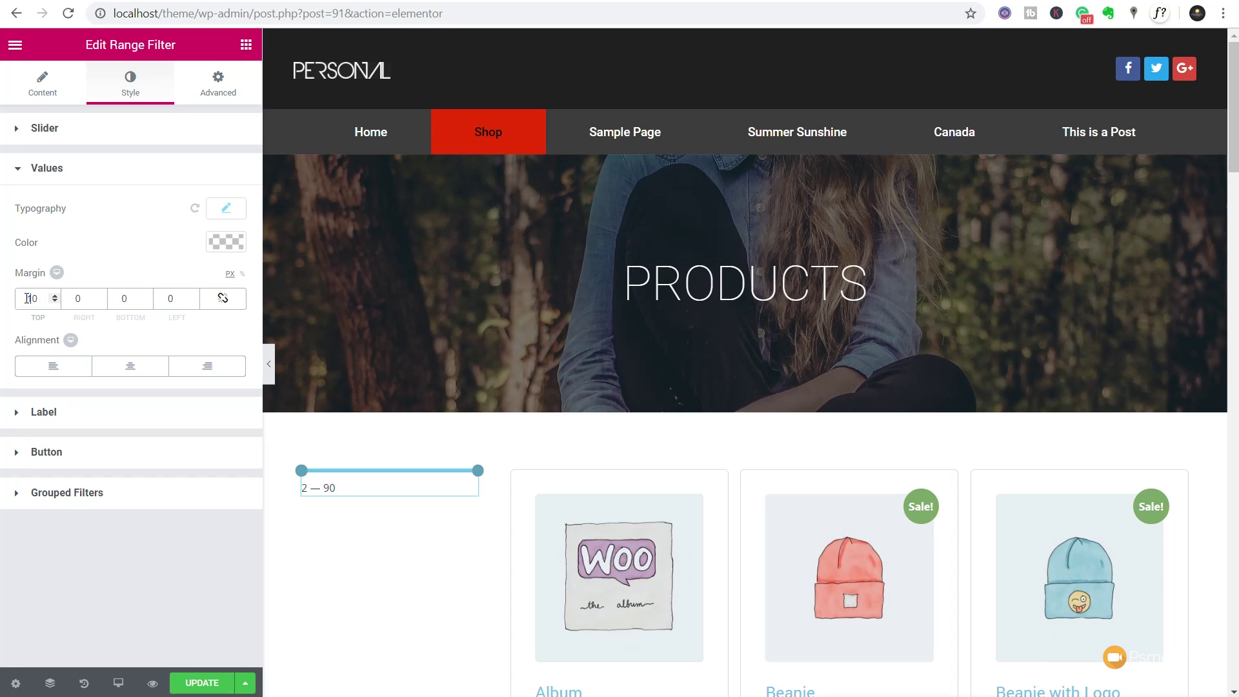
- Set the Values text size to 14 px and update the Product Archive template
left_click(225, 208)
left_click(39, 307)
left_click_drag(43, 315, 43, 315)
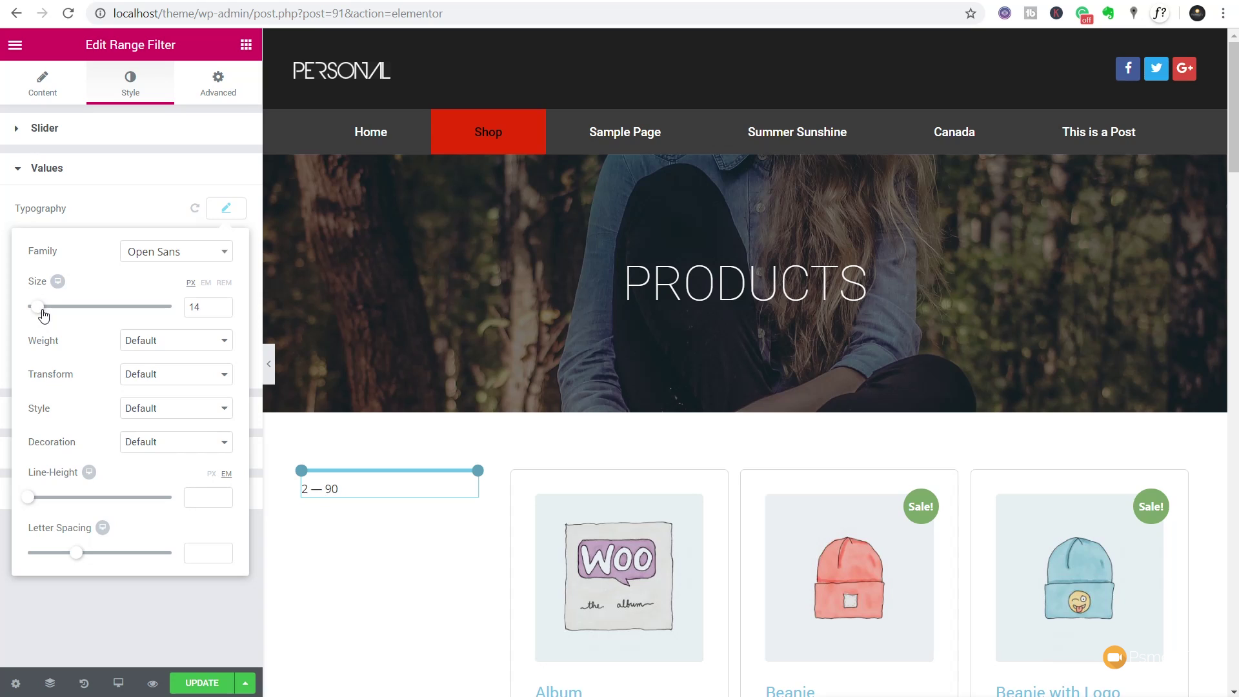
left_click(226, 210)
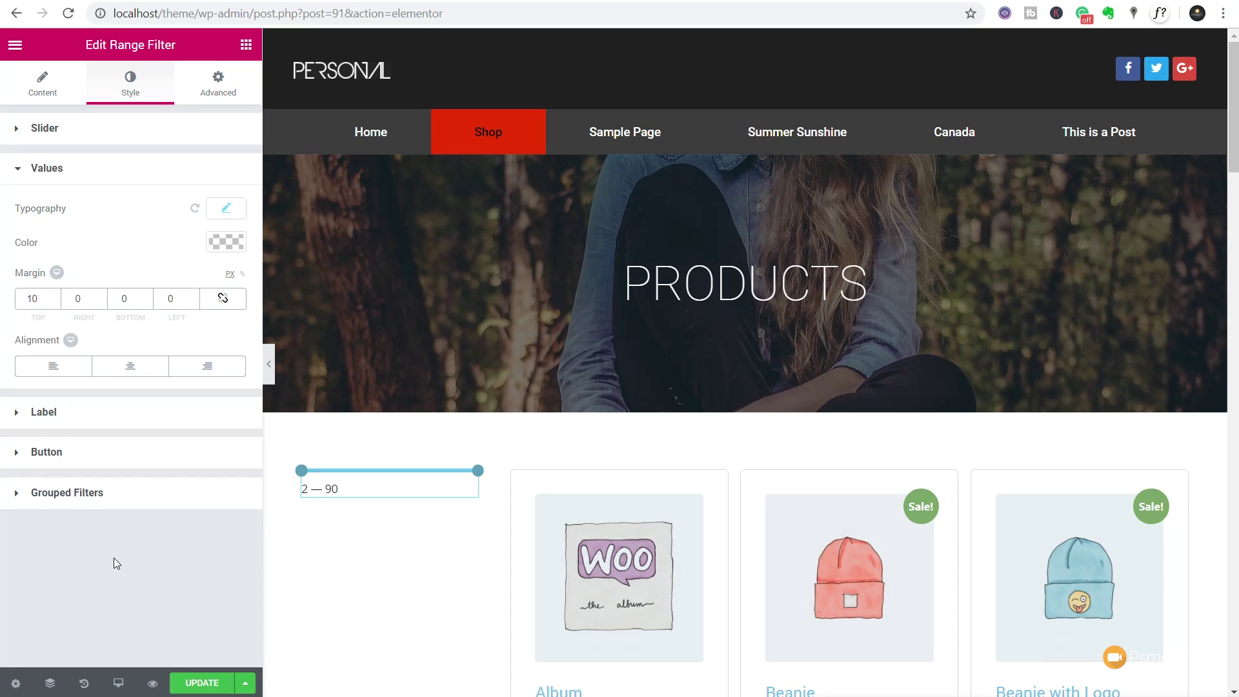
left_click(184, 686)
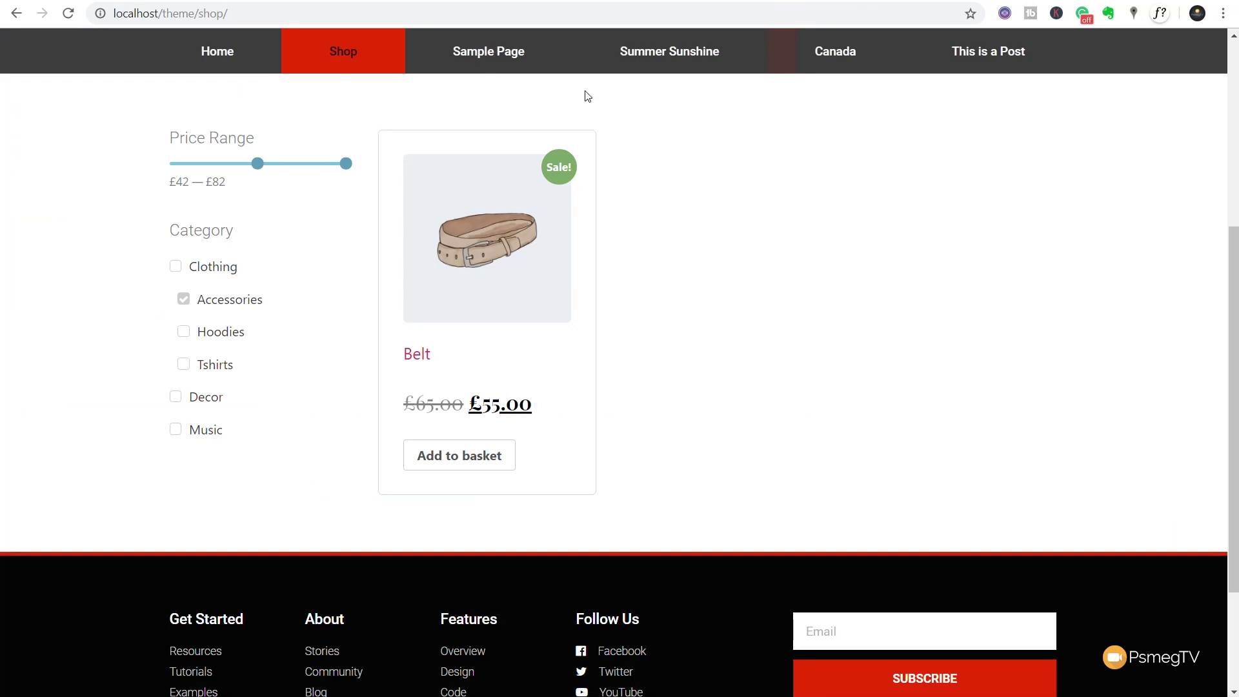
- Reload the live Shop page and test the price filter by raising the slider's minimum to 32
left_click(75, 17)
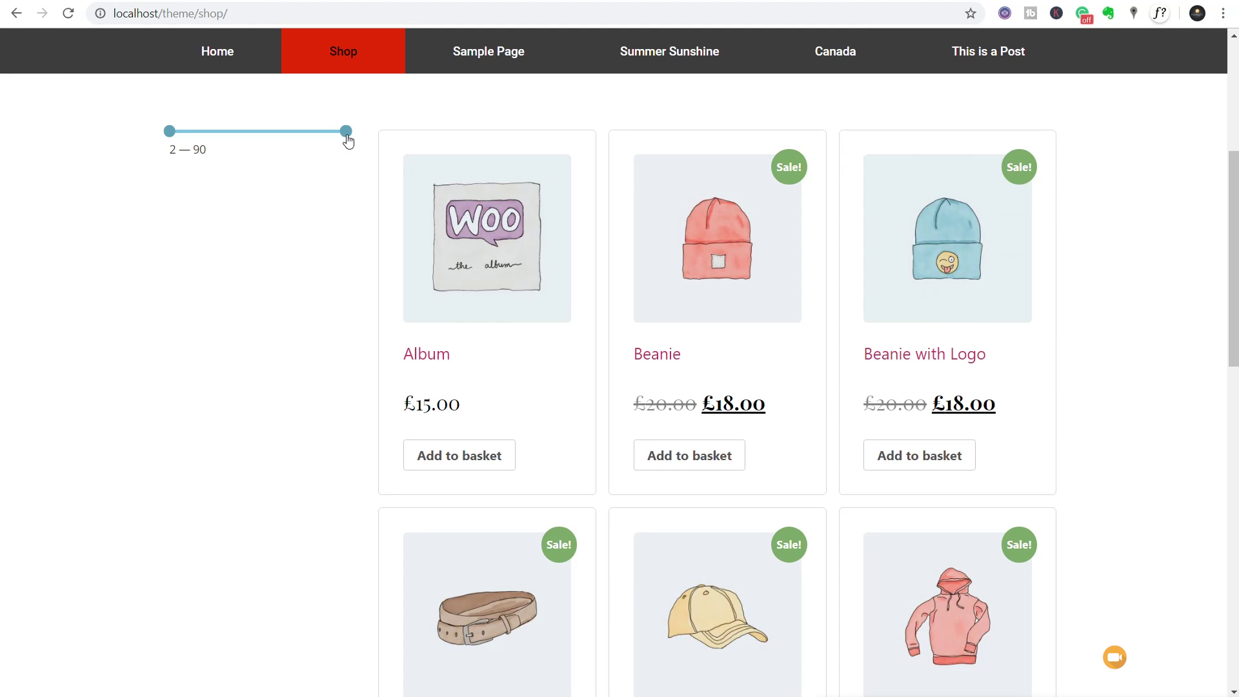
left_click_drag(172, 140, 237, 137)
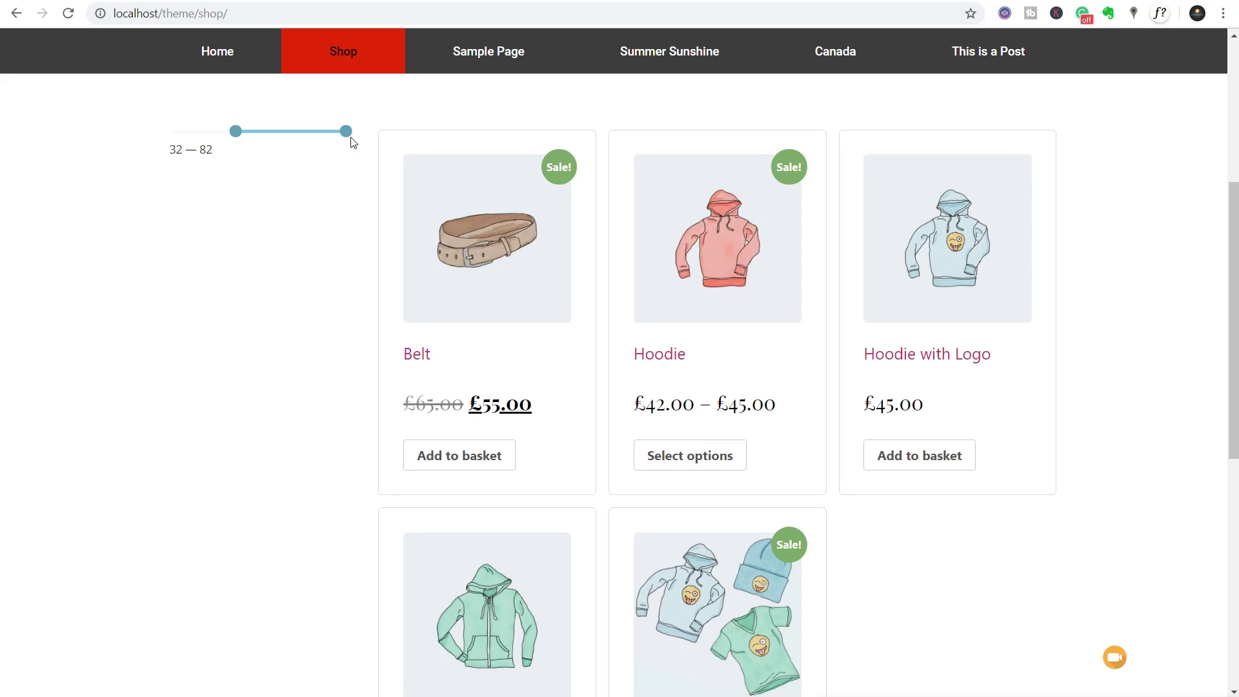
- Test the Shop page's price filter by lowering the slider's maximum to 42 and its minimum to 2
left_click_drag(346, 132, 302, 132)
left_click_drag(302, 133, 258, 133)
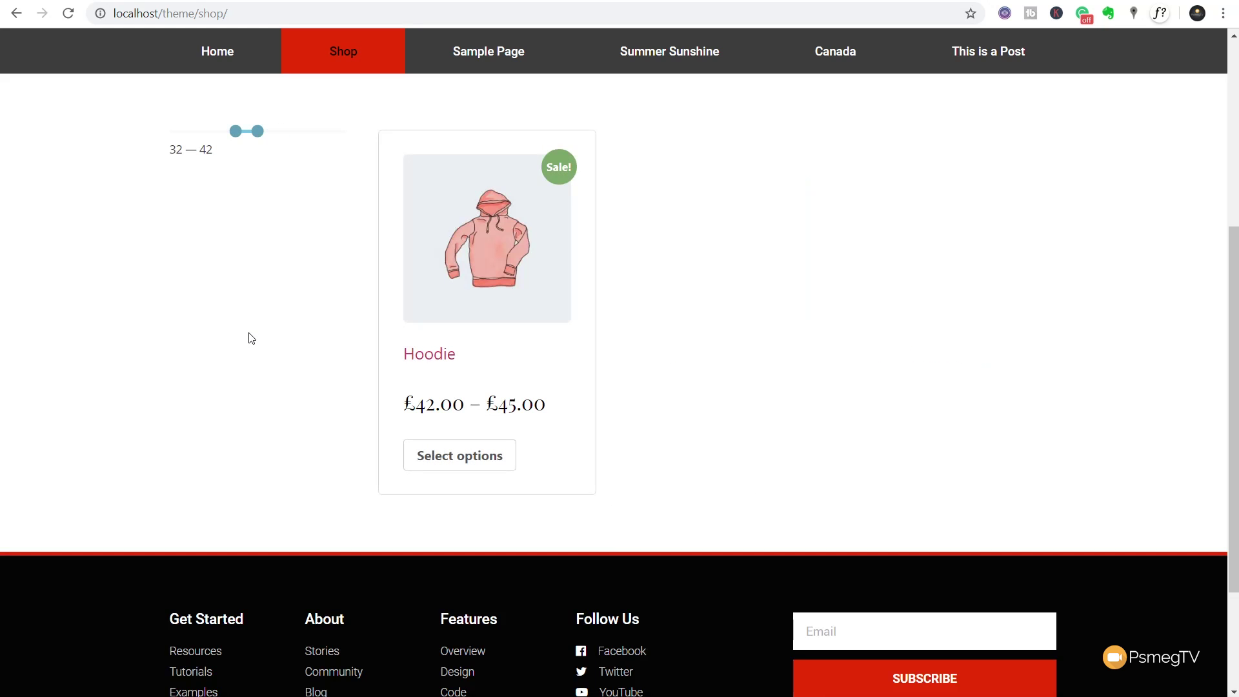
left_click_drag(208, 139, 173, 137)
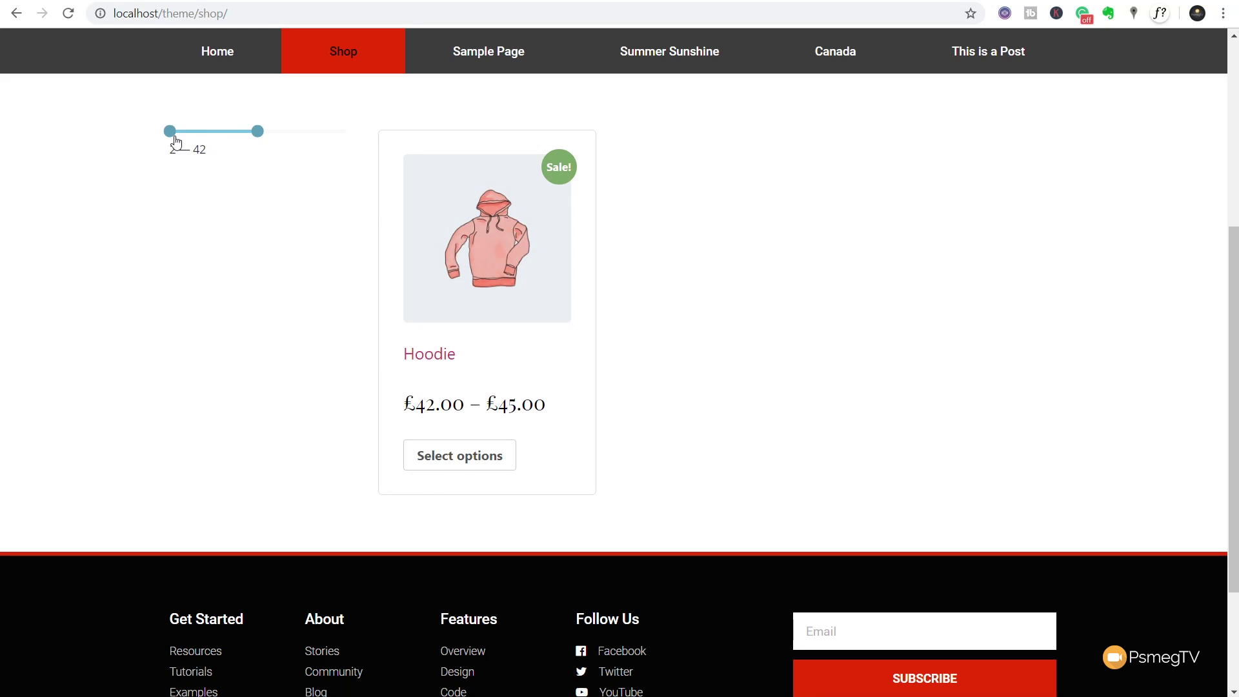
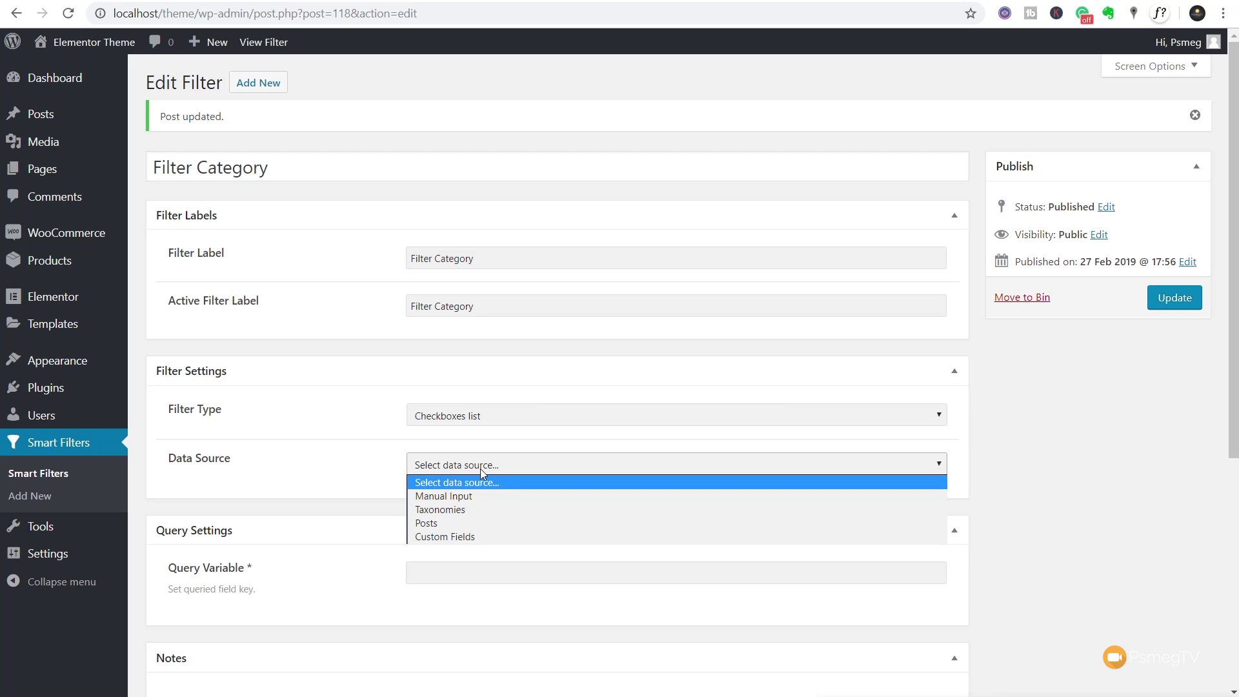
- Set the Filter Category data source to Taxonomies with the Product categories taxonomy, and update the filter
left_click(477, 510)
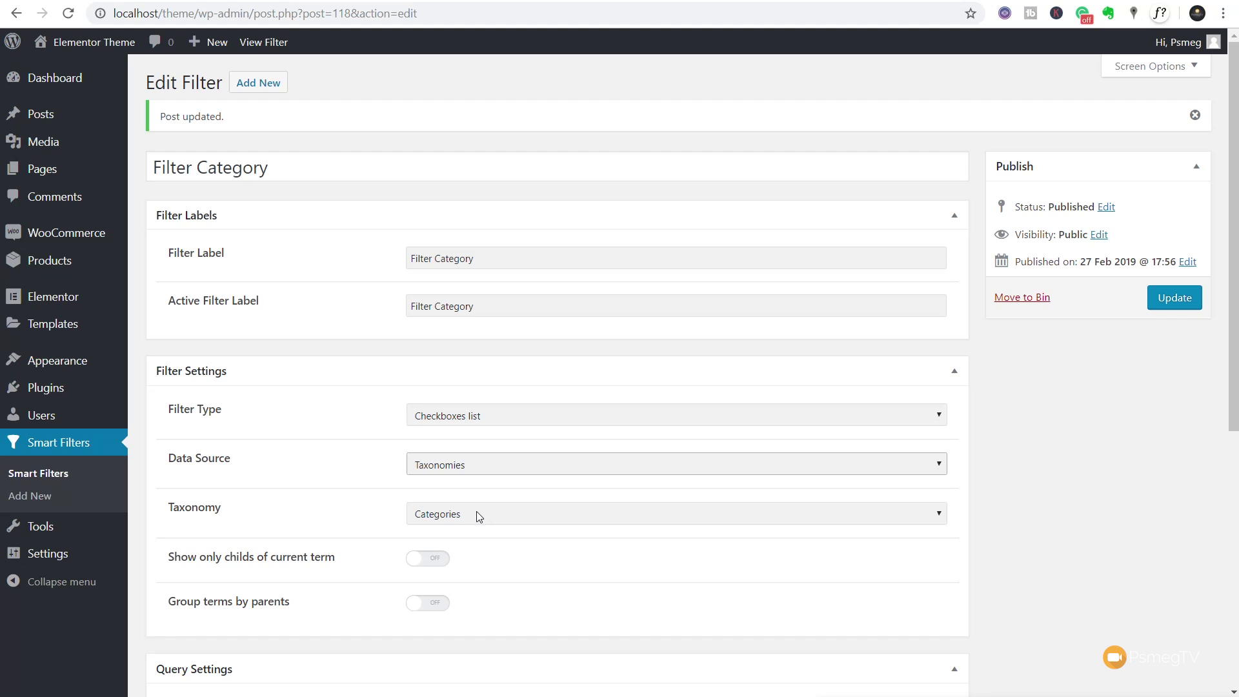
left_click(477, 514)
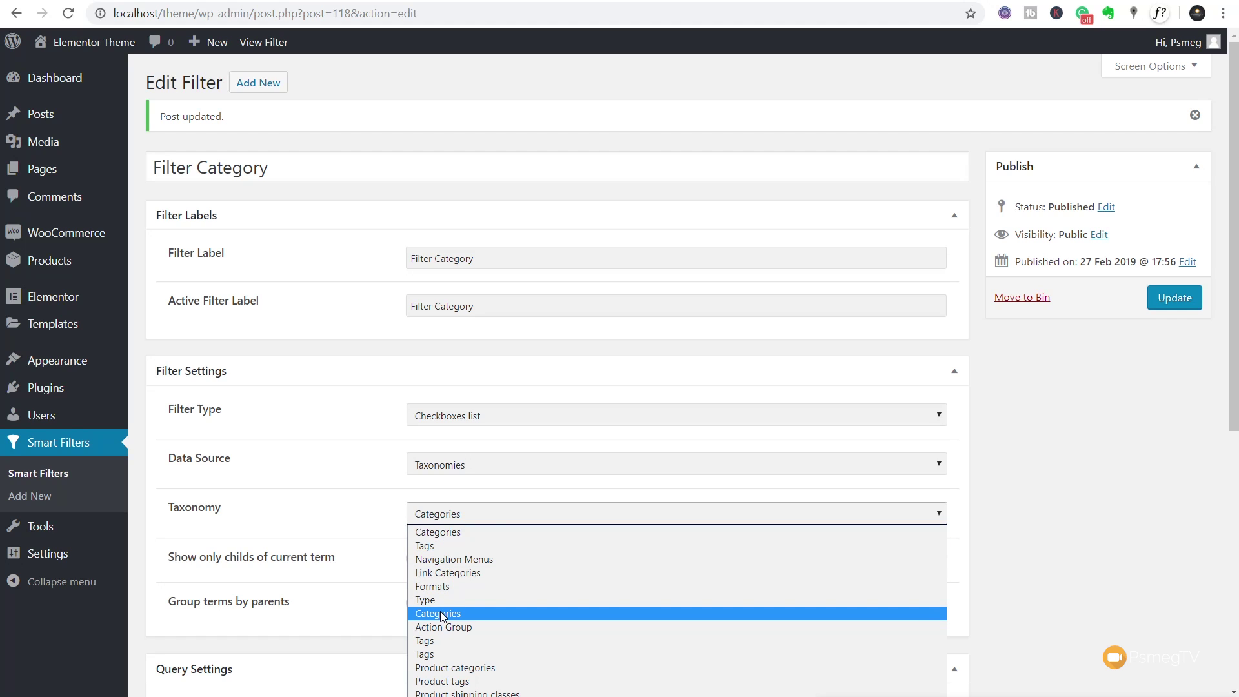
left_click(444, 669)
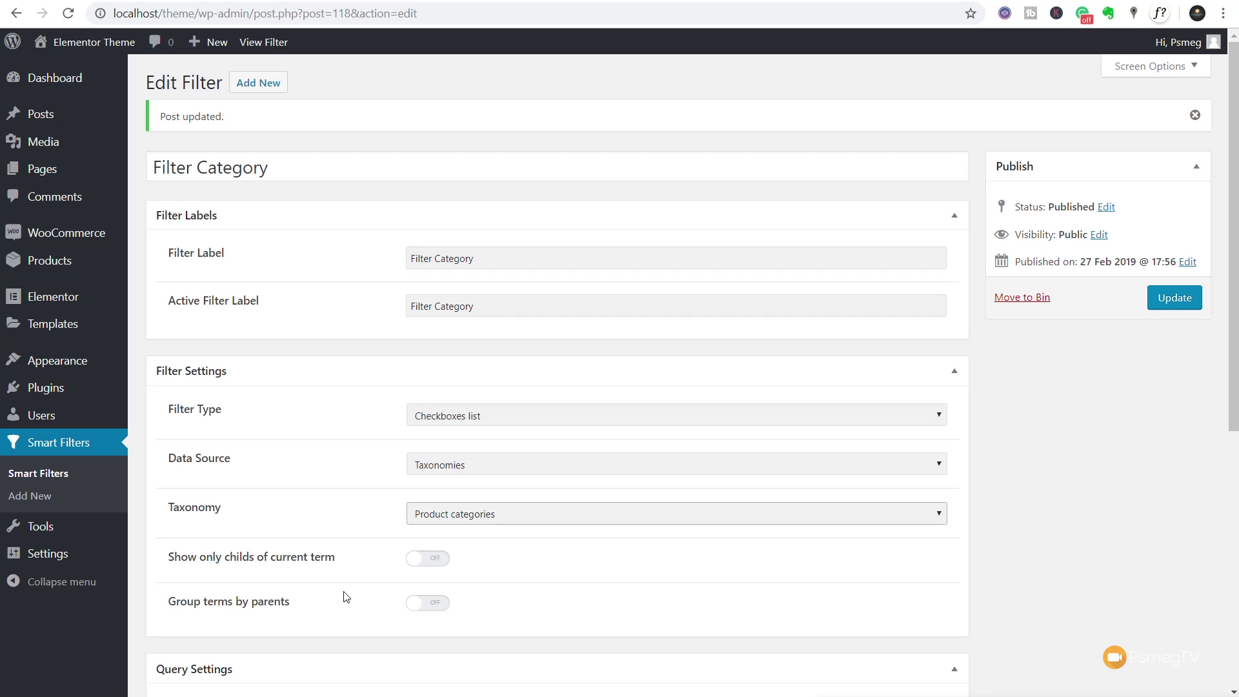
scroll(522, 584, "down", 3)
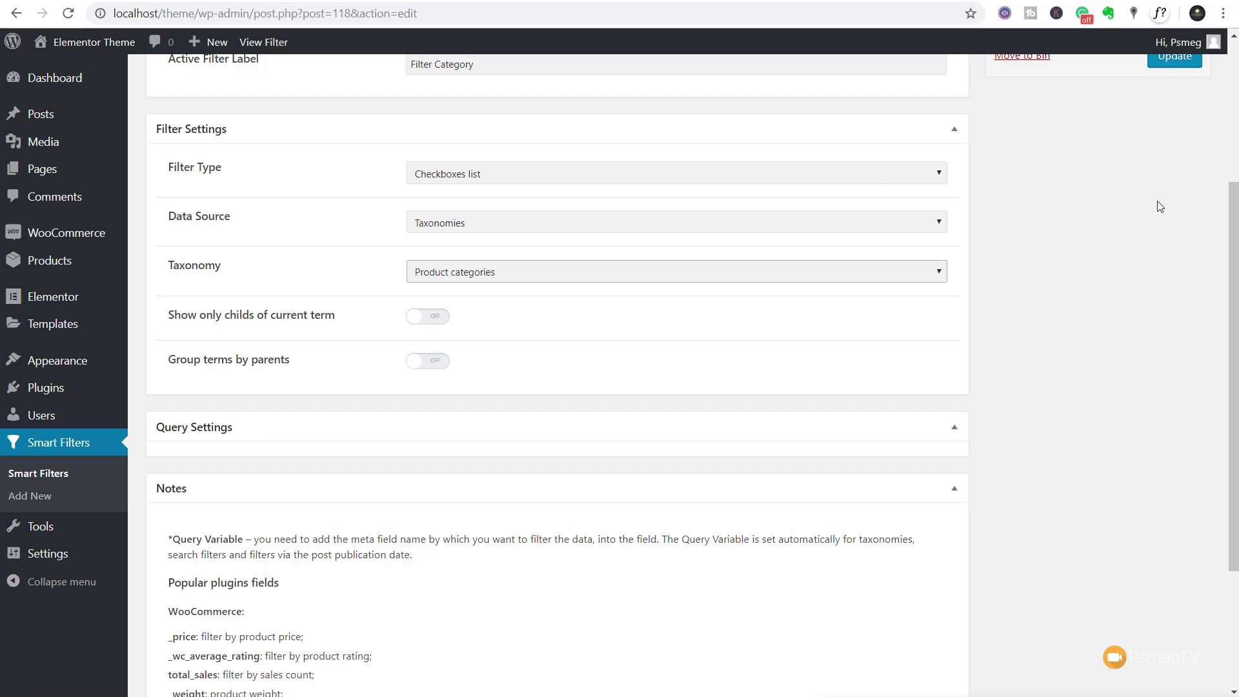
scroll(1190, 151, "up", 2)
left_click(1175, 217)
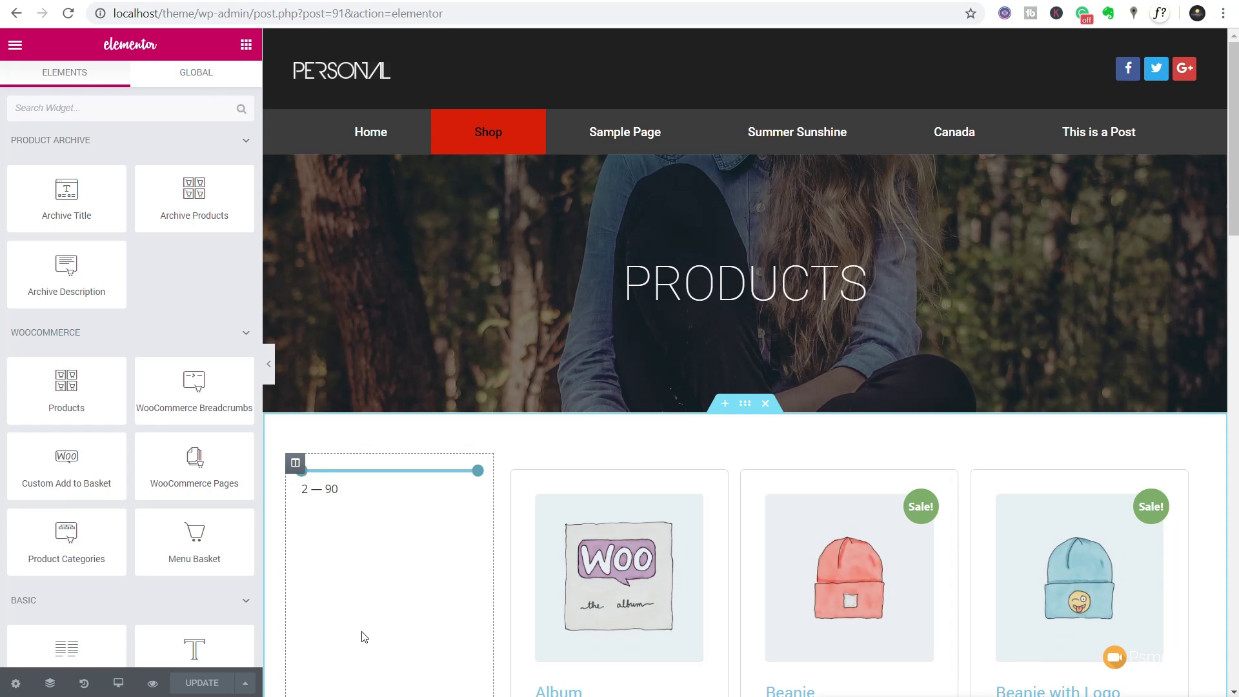
- Add a Checkboxes Filter widget below the price slider in the Product Archive template and assign Filter Category to it
scroll(138, 423, "down", 6)
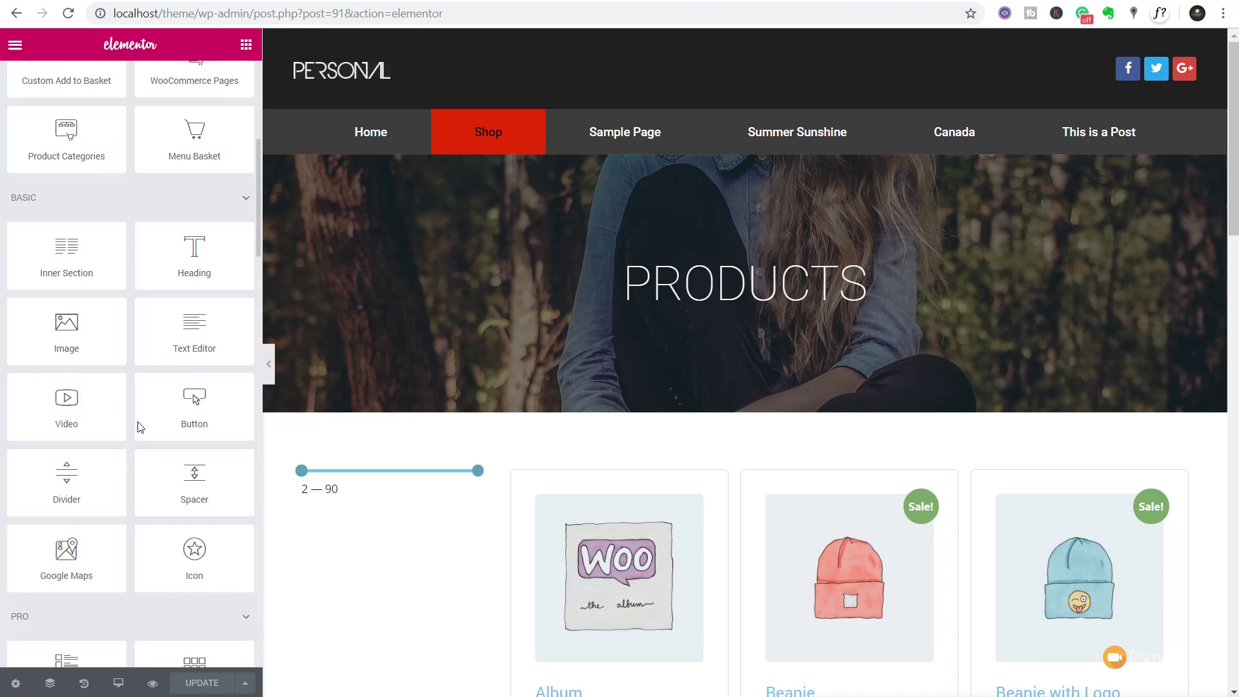
scroll(139, 426, "down", 15)
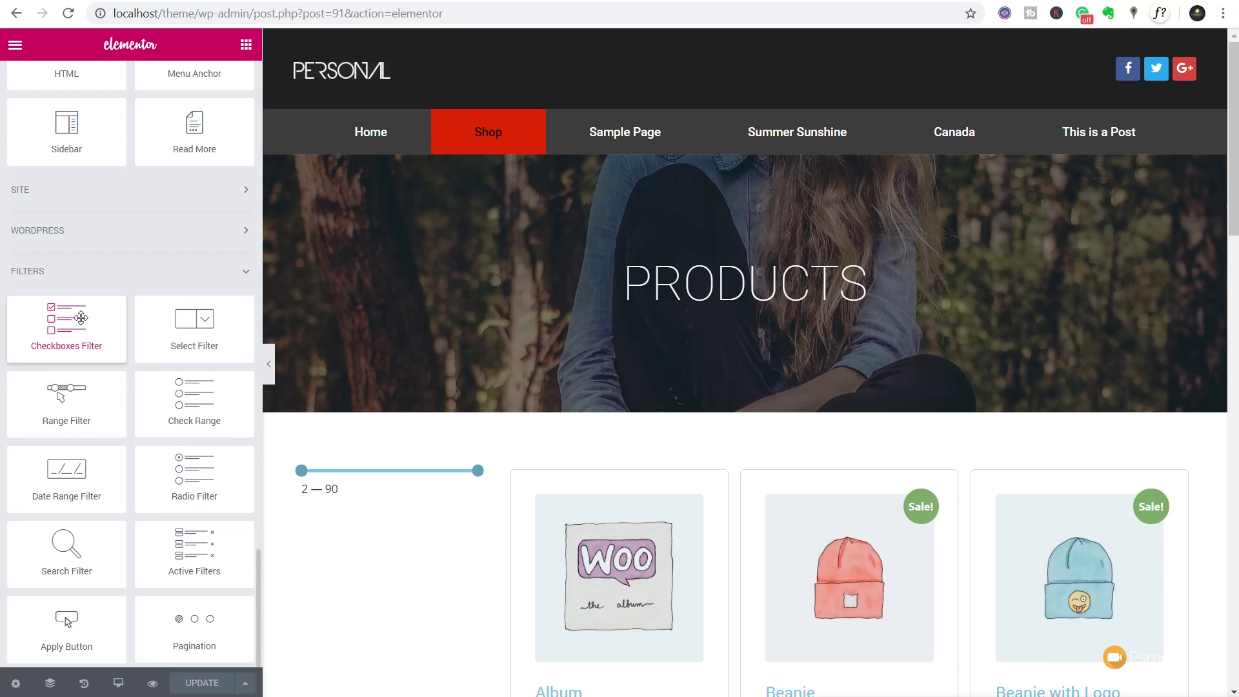
left_click_drag(81, 317, 369, 541)
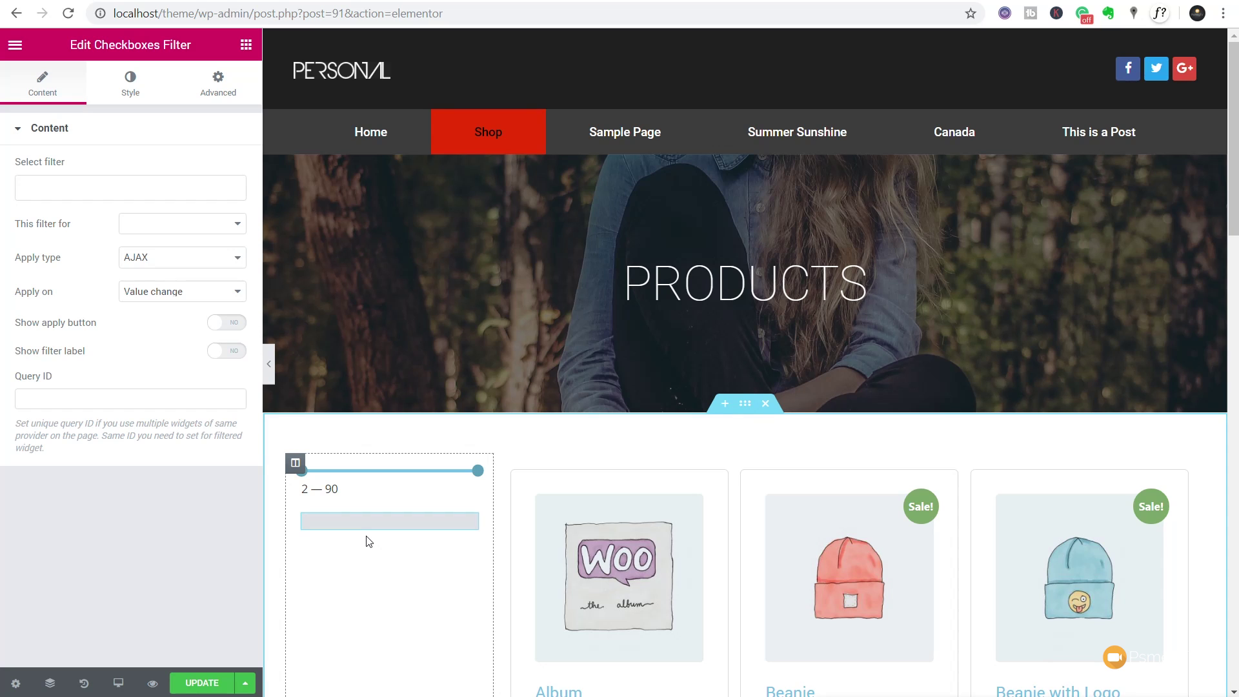
left_click(67, 183)
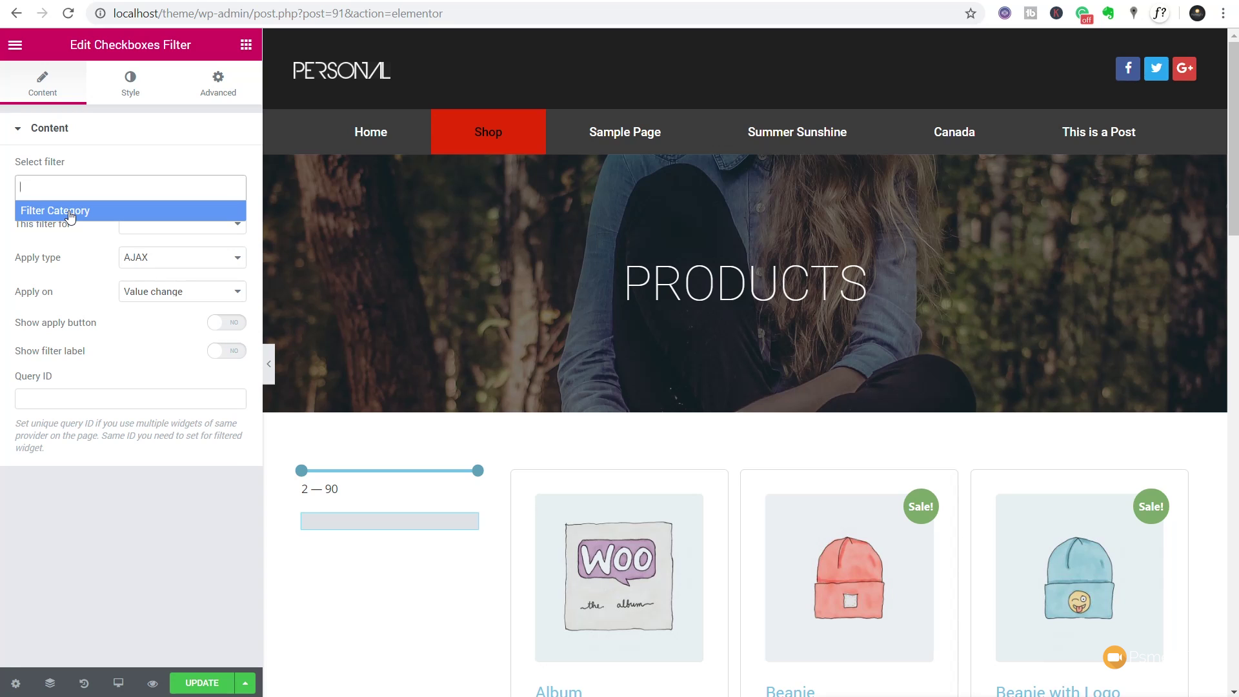
left_click(71, 213)
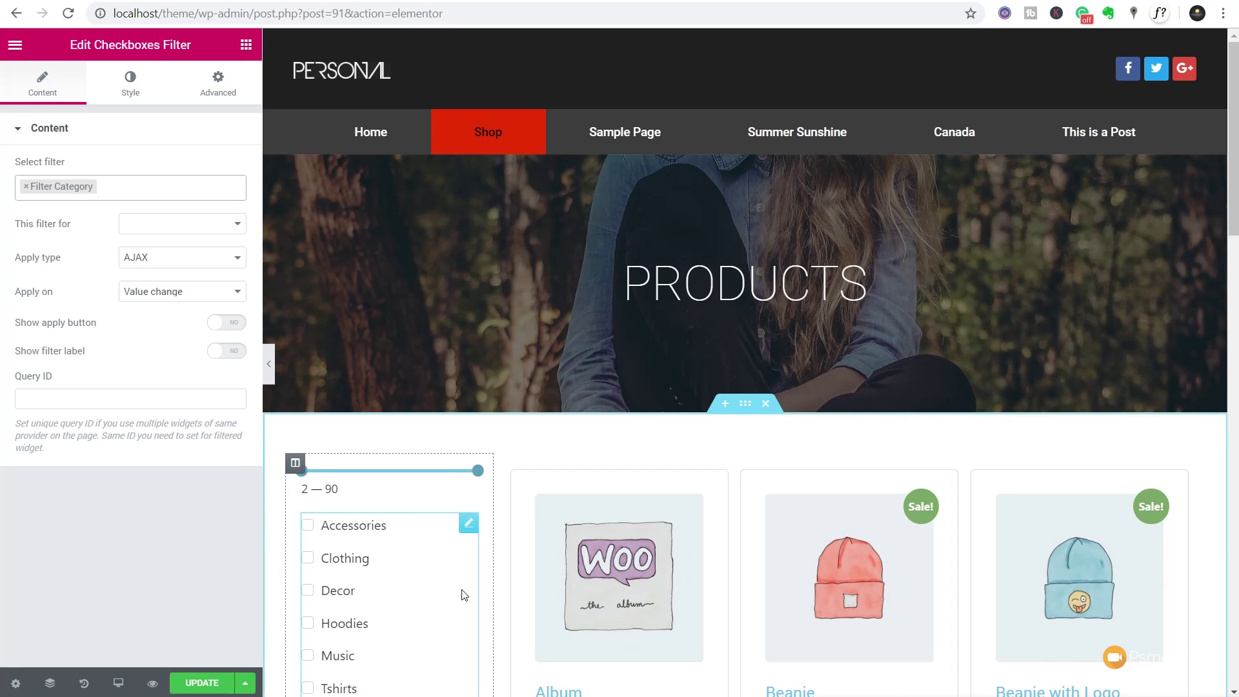
- Apply the Checkboxes Filter to WooComerce Shortcode and update the template
scroll(463, 590, "down", 2)
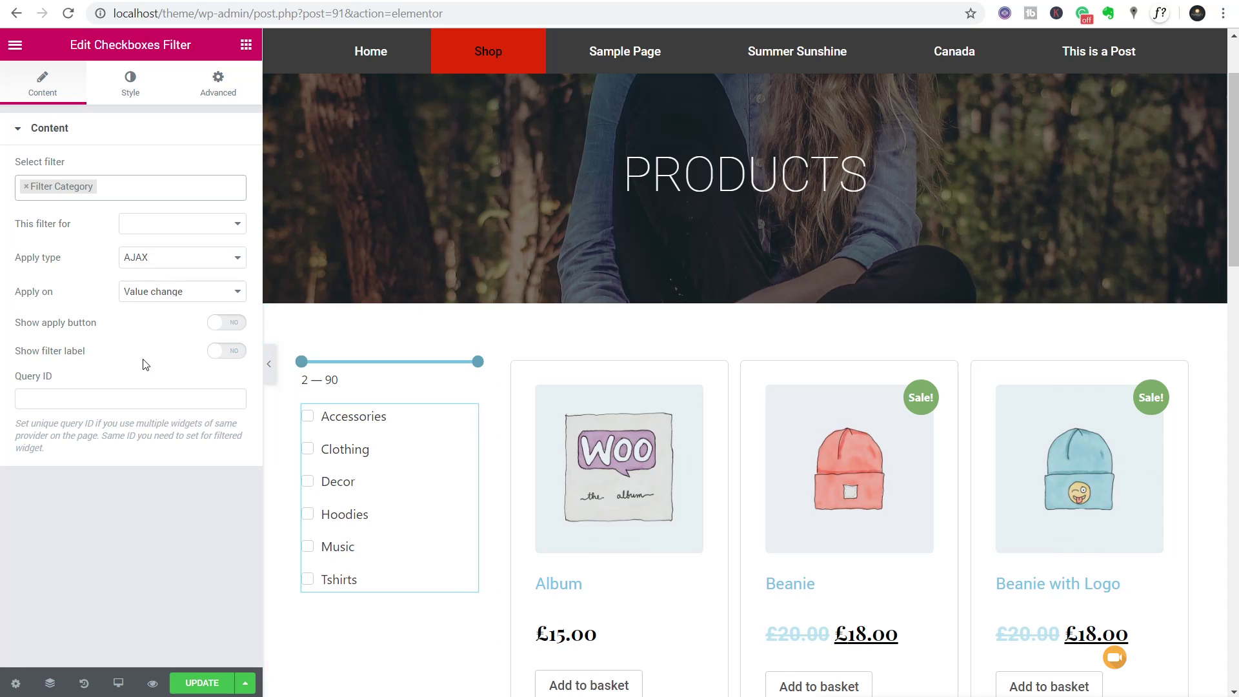
left_click(162, 226)
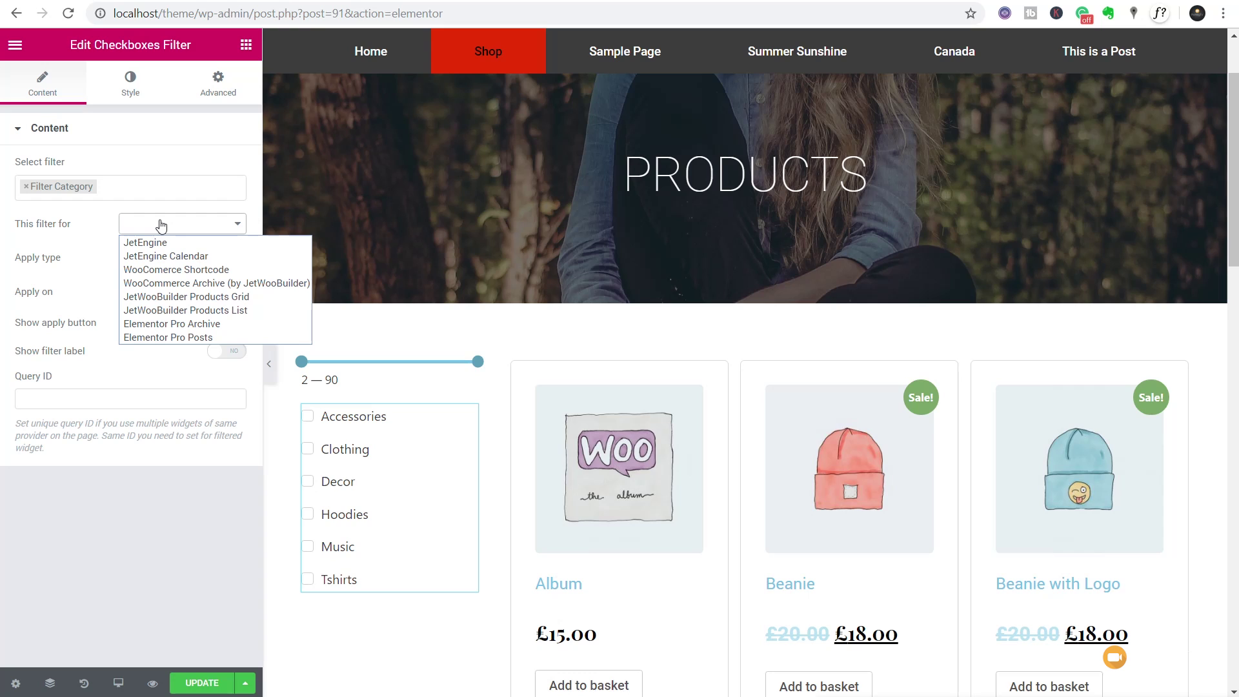
left_click(162, 271)
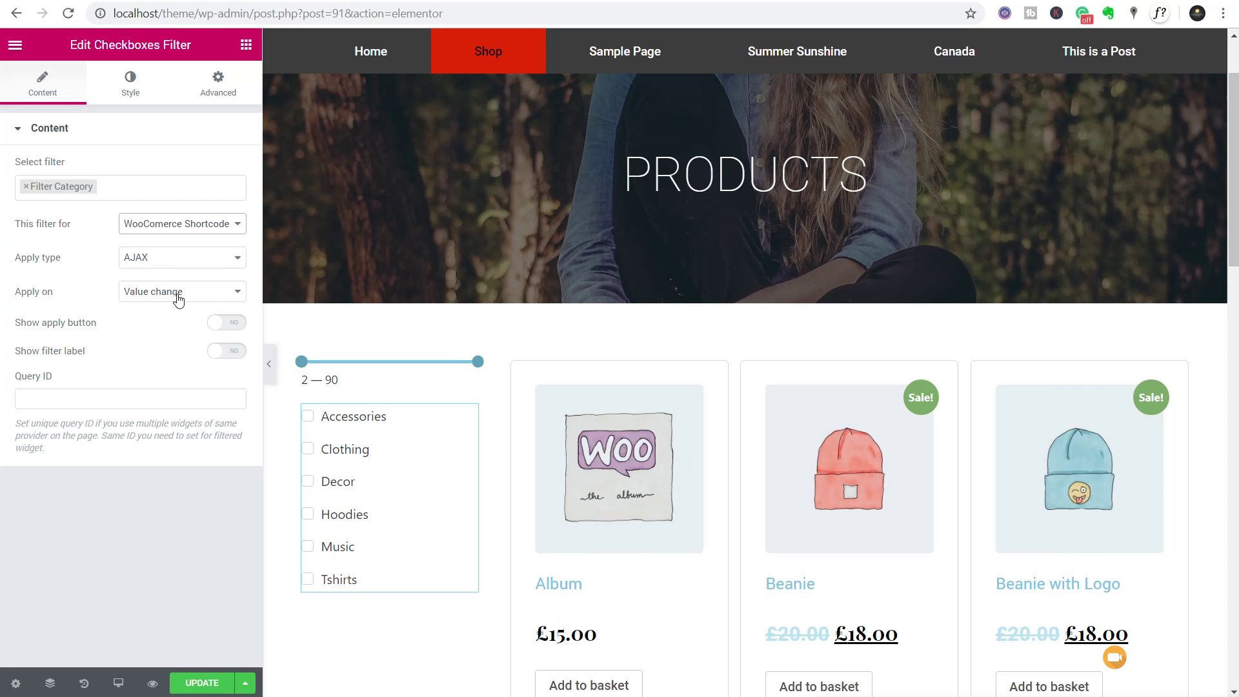
left_click(201, 682)
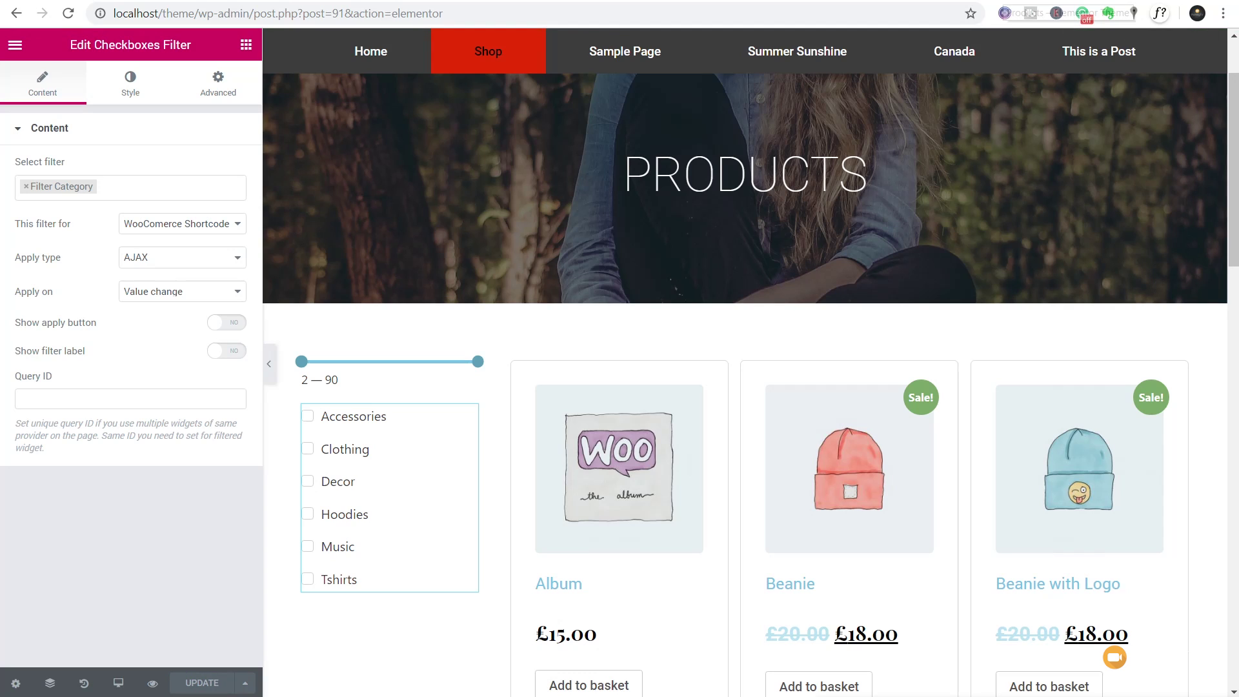
- Reload the live Shop page, filter the products by the Clothing category and review the listed items
key("ctrl+Tab")
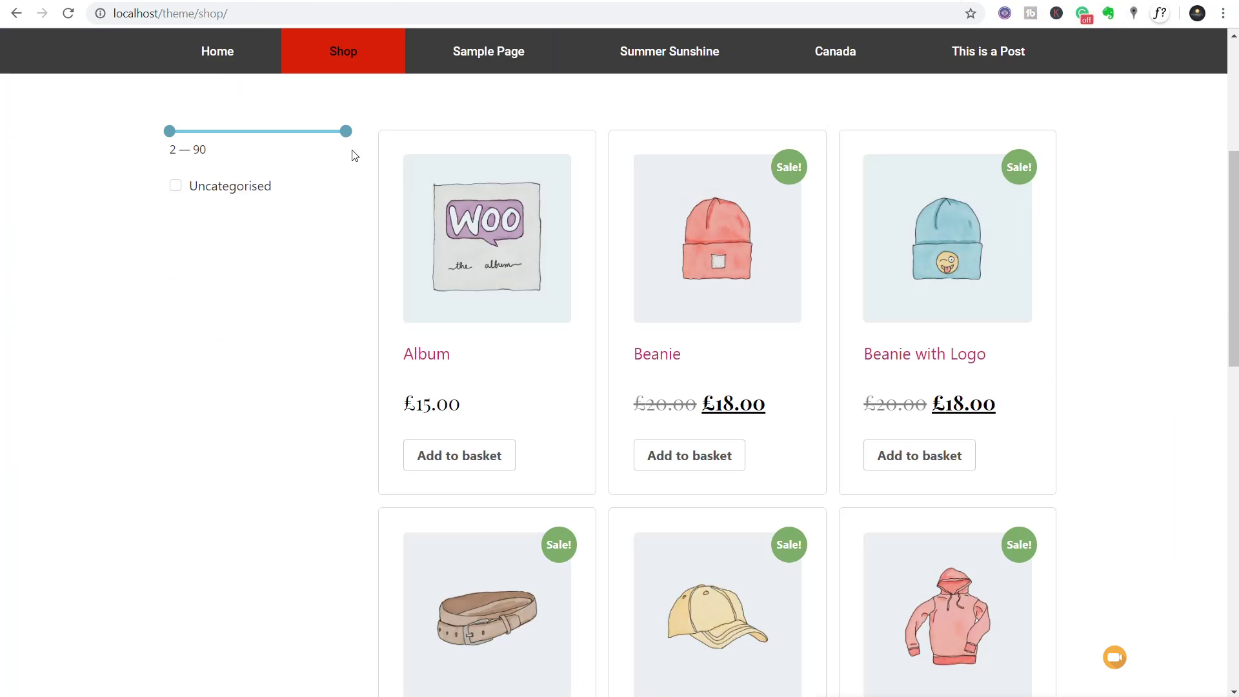
left_click(68, 13)
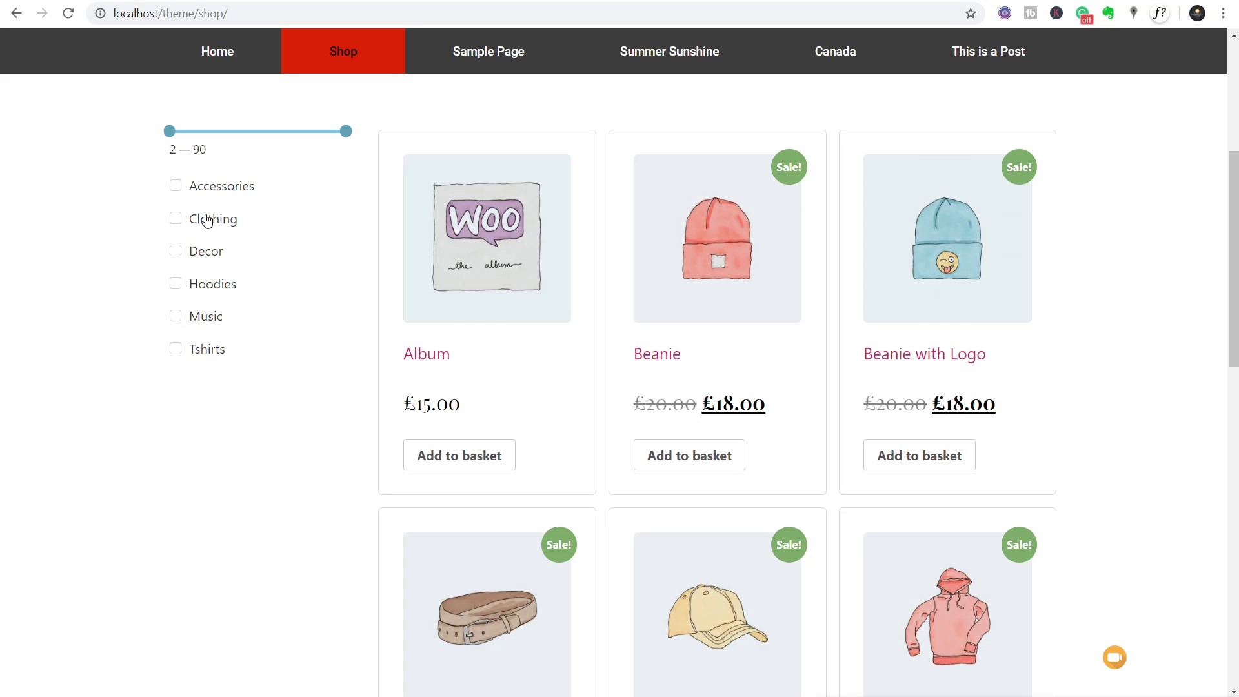
left_click(175, 220)
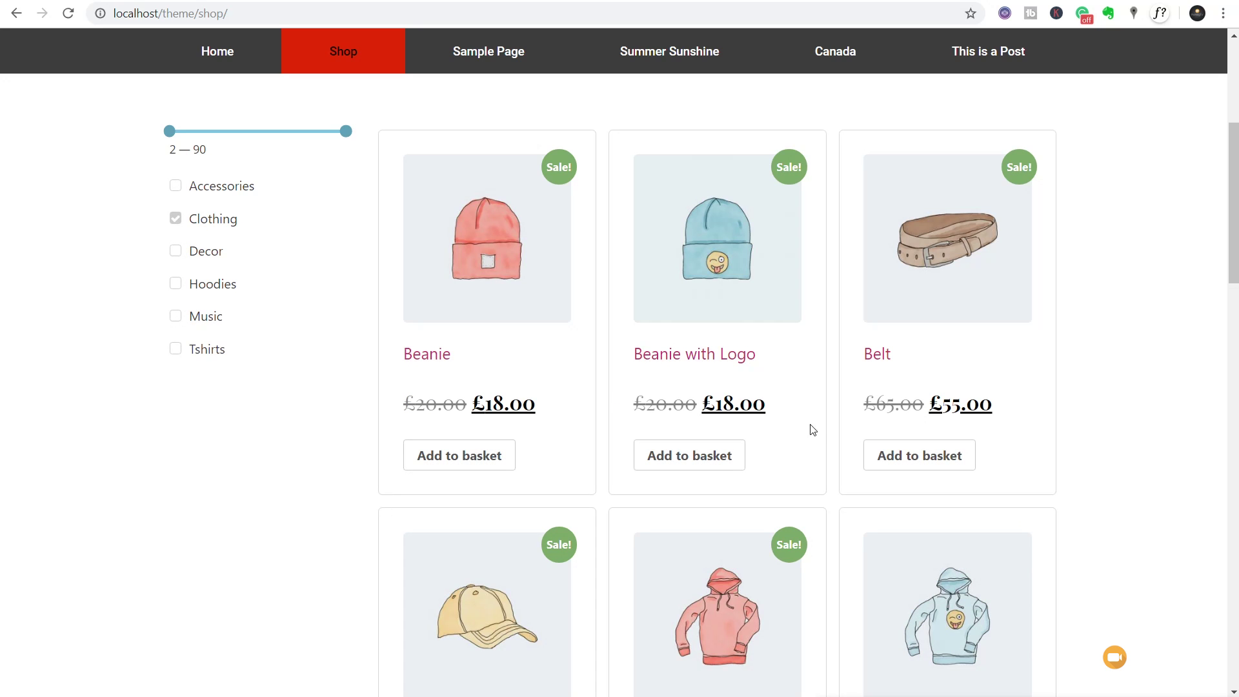
scroll(824, 434, "down", 4)
scroll(824, 435, "down", 6)
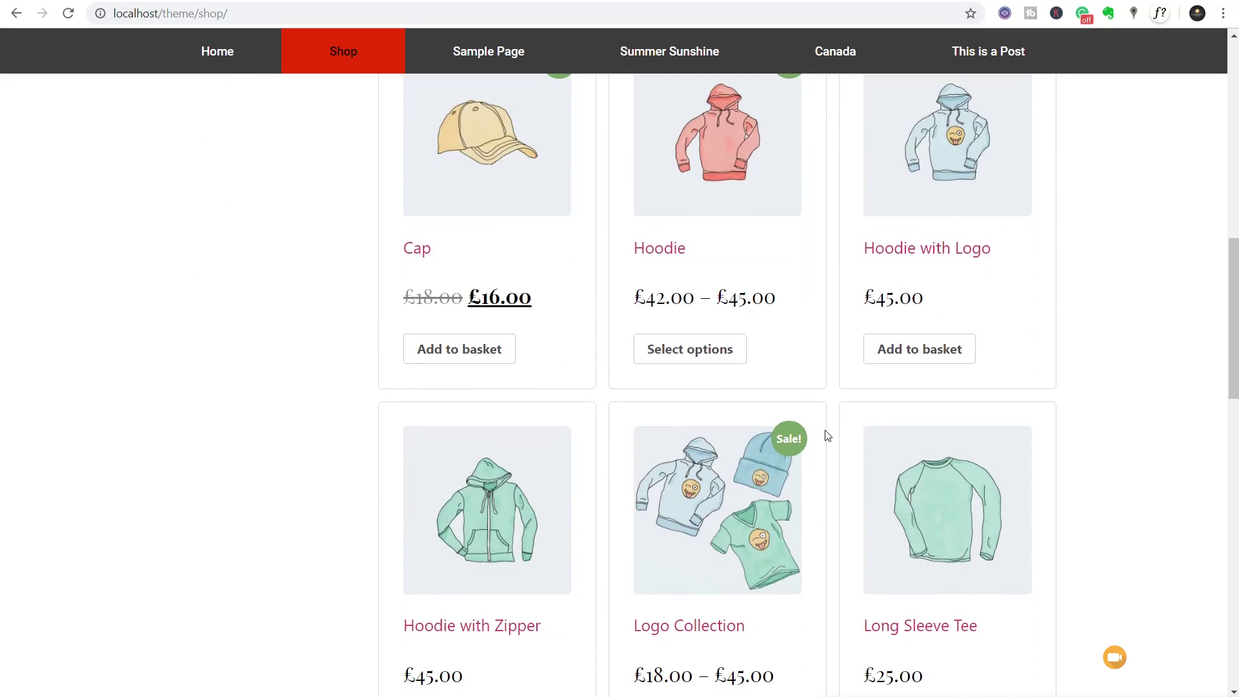
scroll(715, 436, "up", 5)
scroll(715, 436, "up", 6)
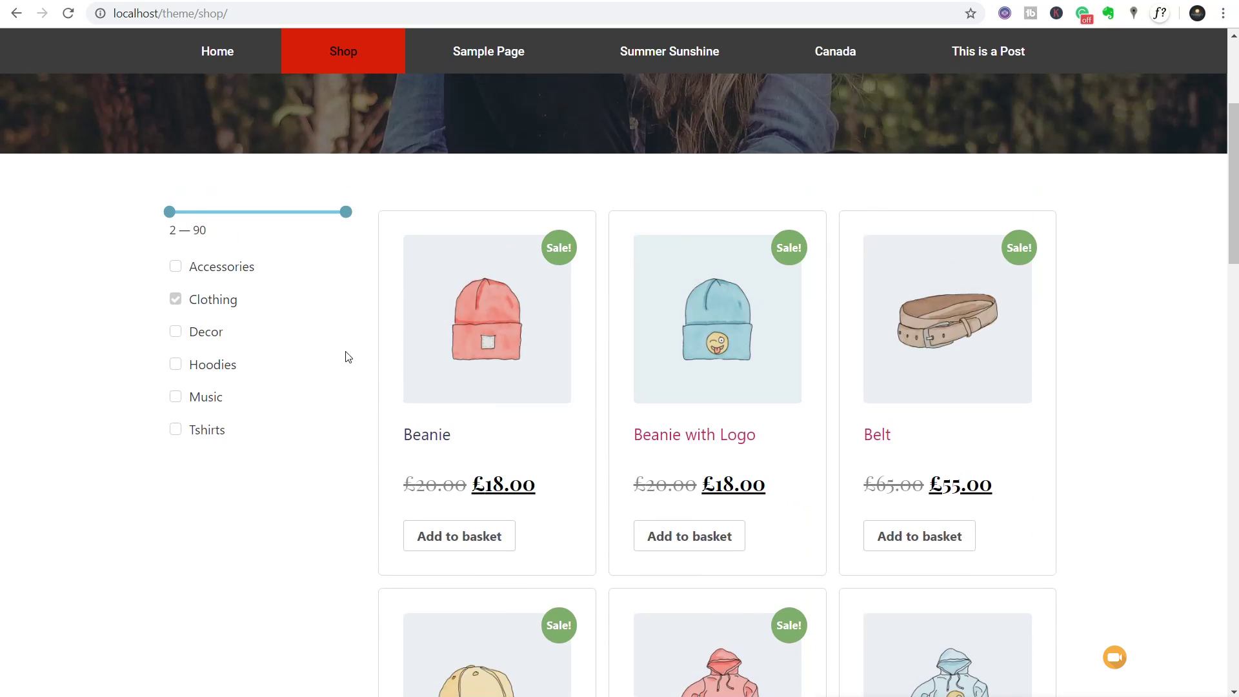
- Clear the Clothing category, filter by Tshirts instead and look through the products
left_click(175, 300)
left_click(174, 429)
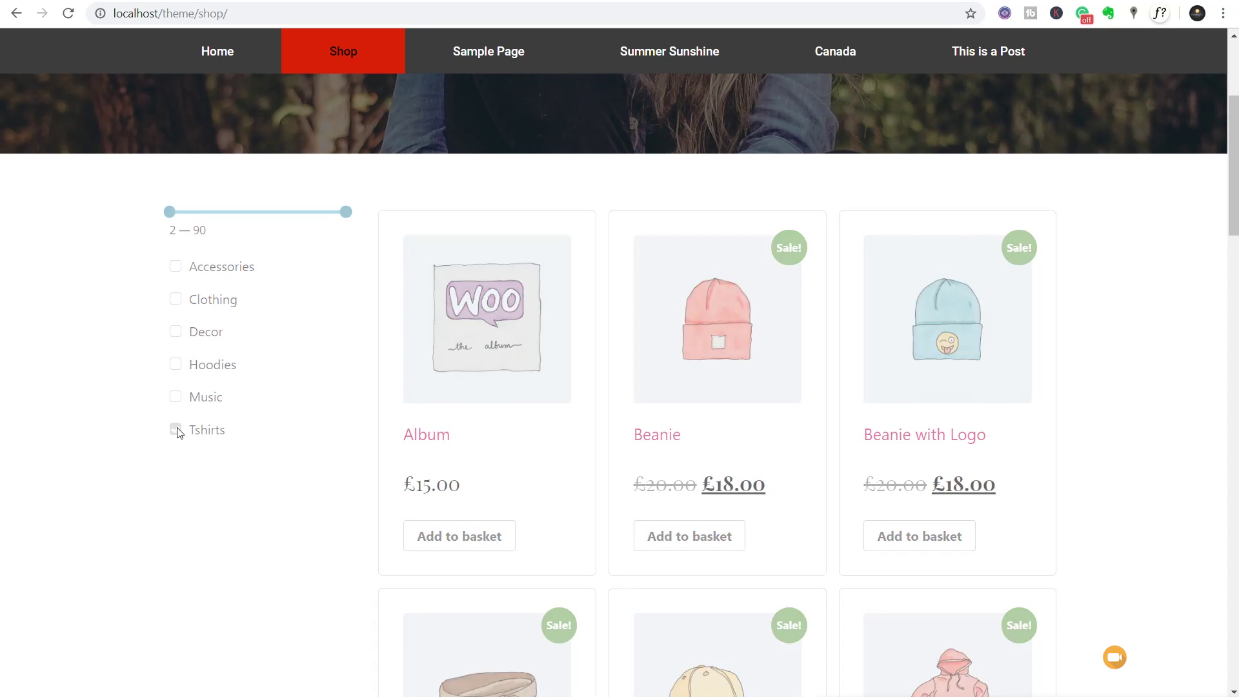
scroll(232, 474, "down", 1)
scroll(244, 483, "down", 2)
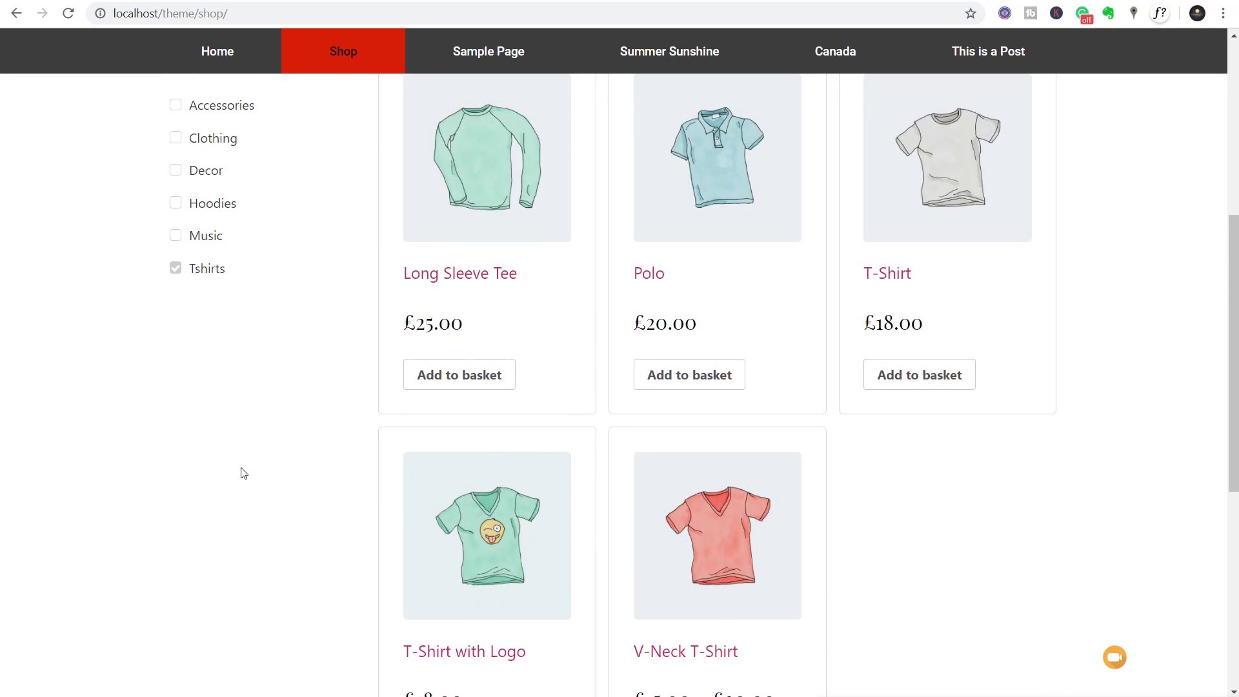
scroll(242, 458, "up", 1)
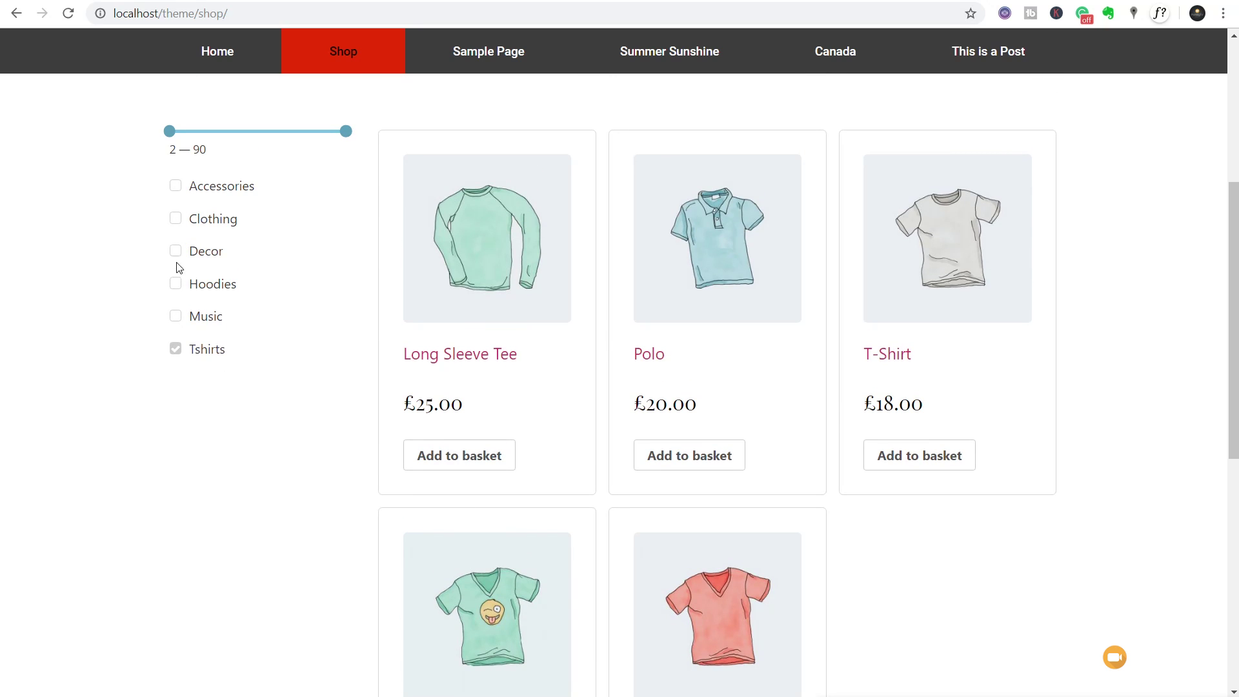
- Add Hoodies to the category filter and combine it with the price slider, trying minimums of 52 and 42
left_click(175, 285)
scroll(278, 457, "down", 3)
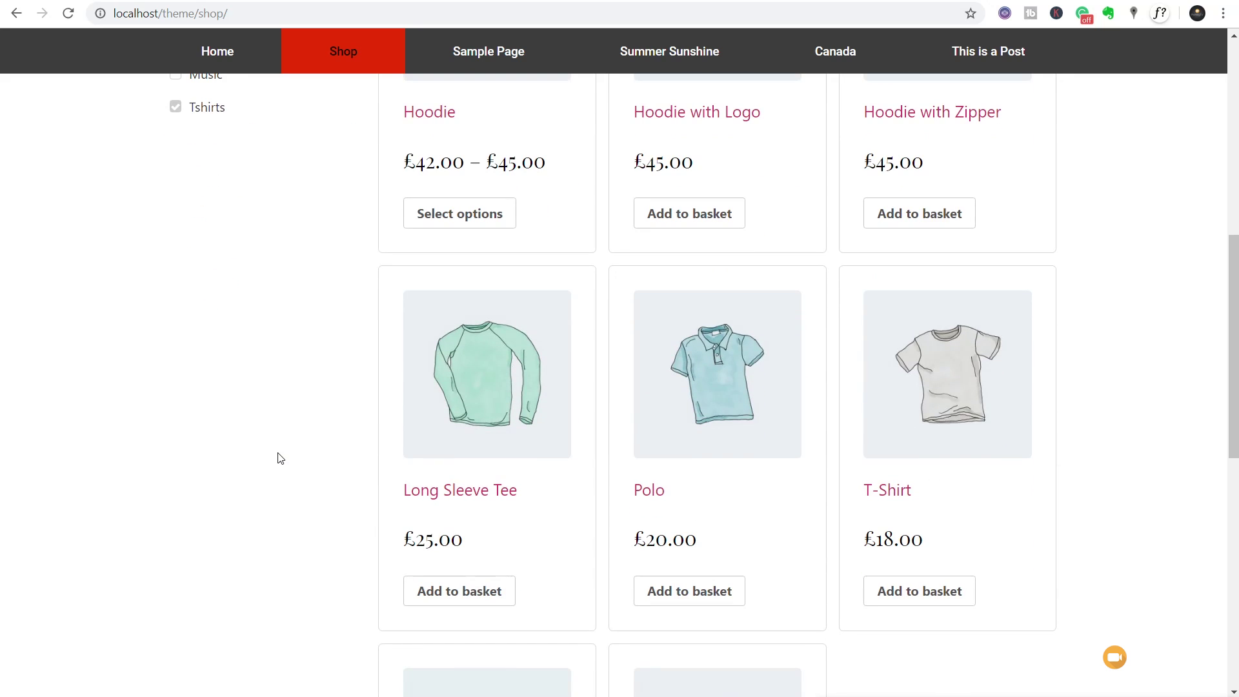
scroll(279, 457, "up", 5)
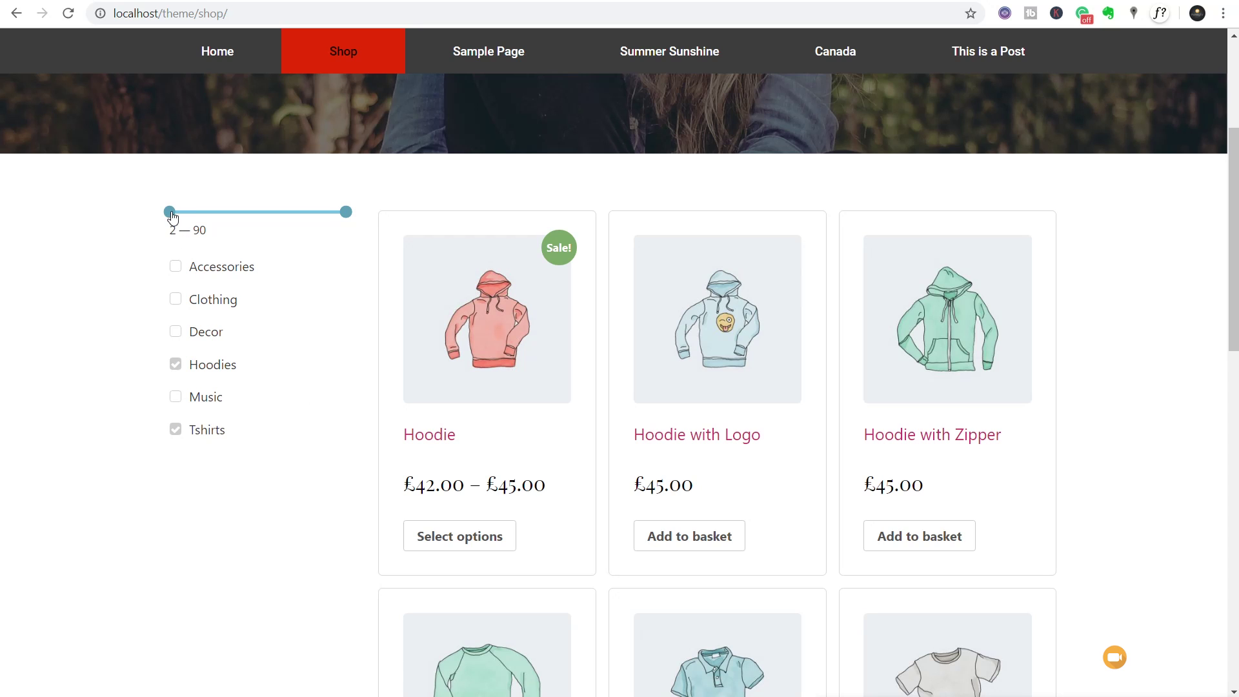
left_click_drag(172, 215, 280, 217)
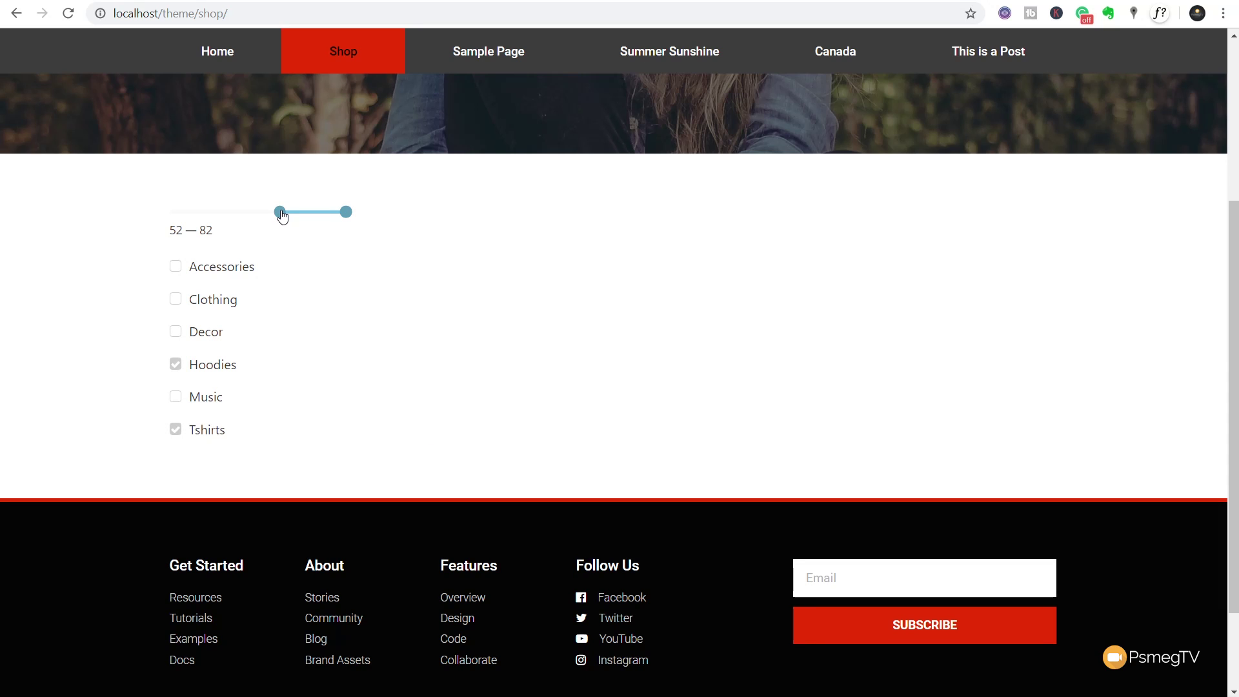
left_click_drag(281, 214, 257, 215)
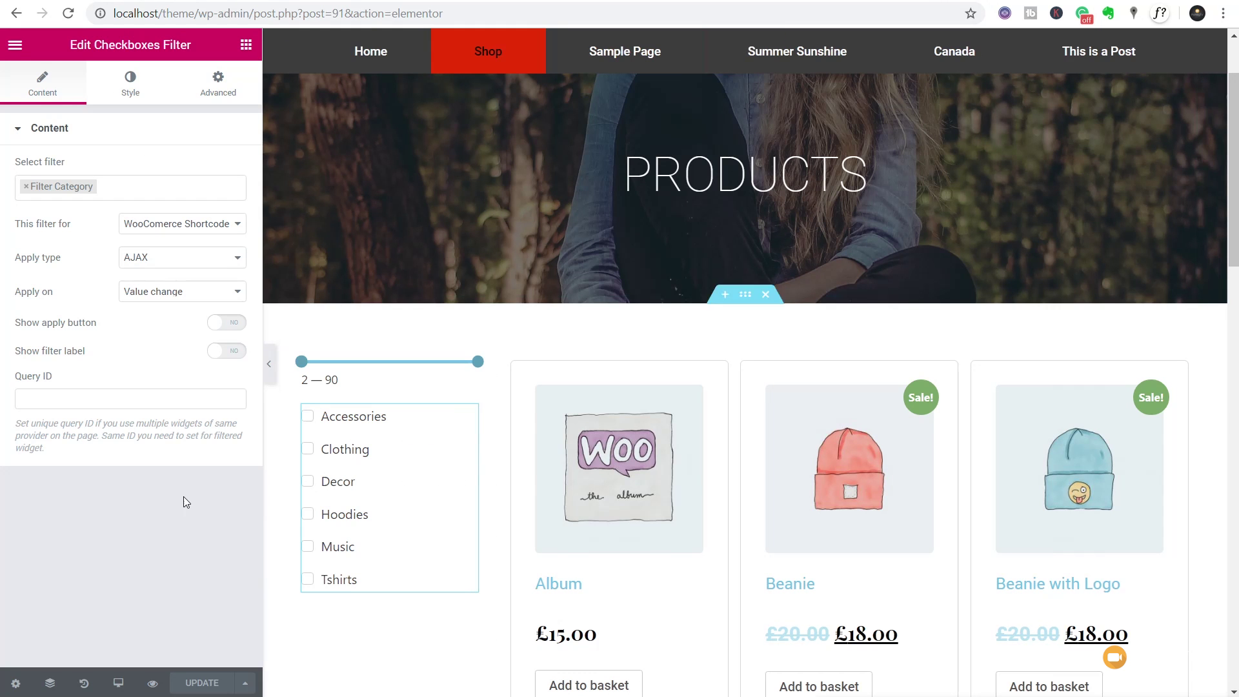
- Exit the template editor to the dashboard and open the Filter Category smart filter for editing
left_click(15, 45)
left_click(119, 466)
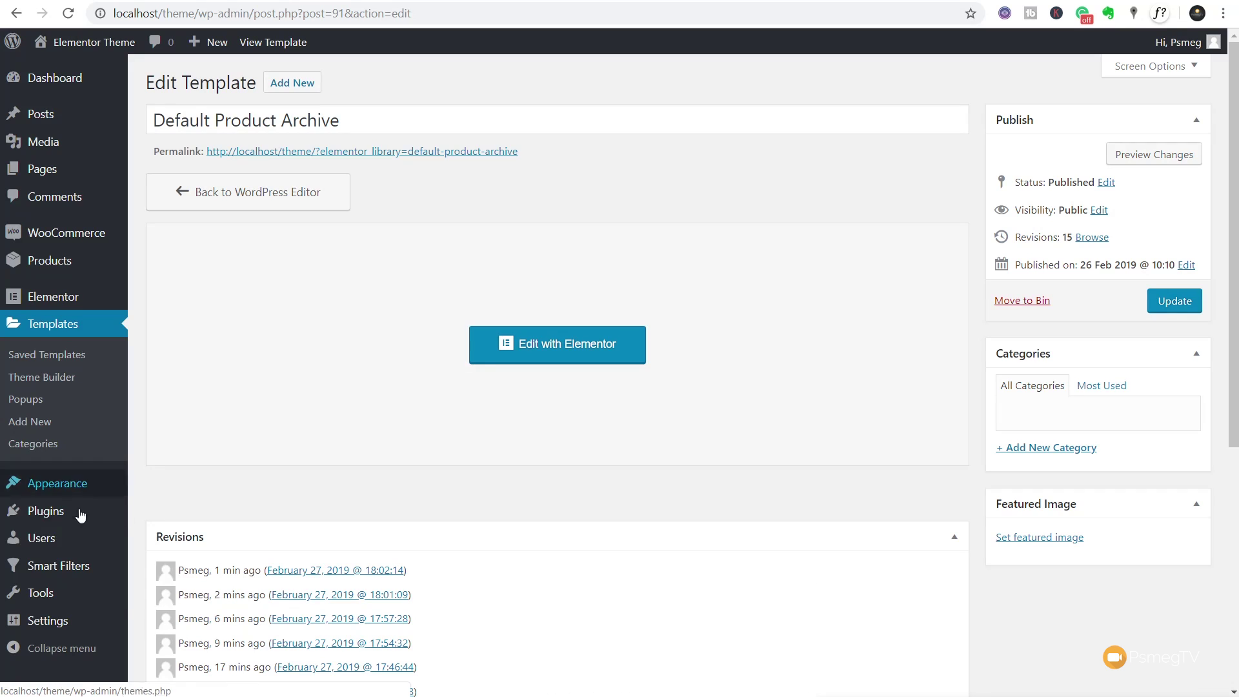
mouse_move(75, 566)
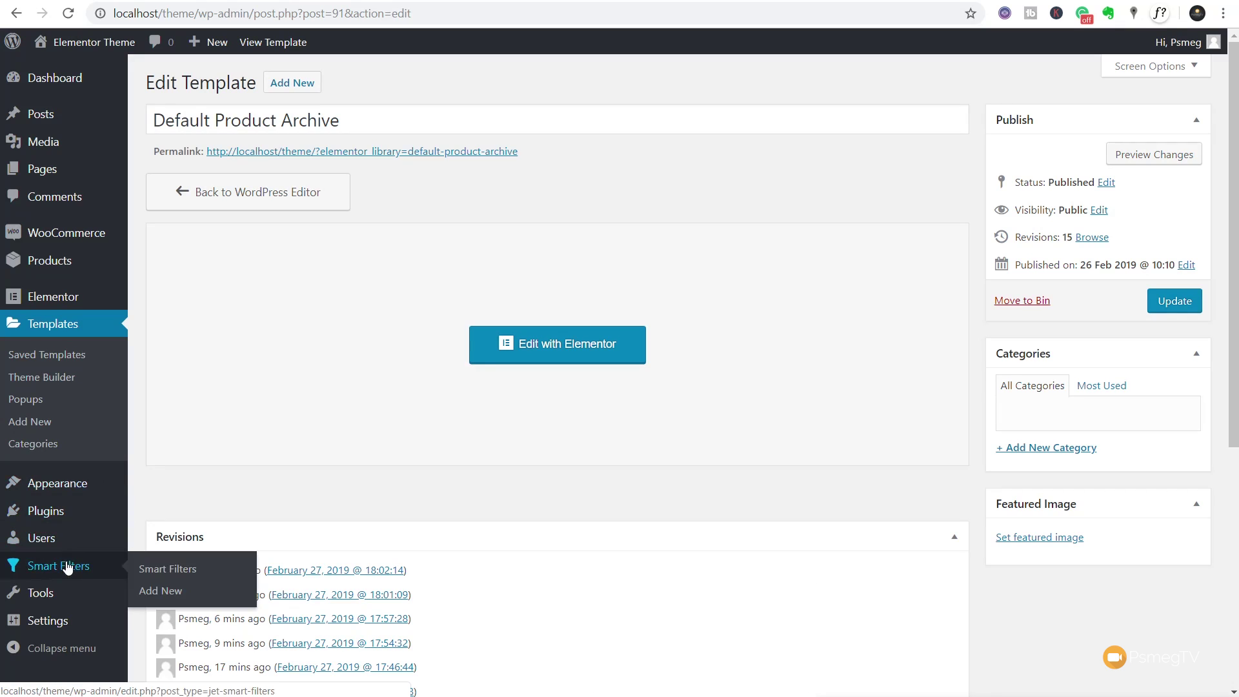
left_click(161, 568)
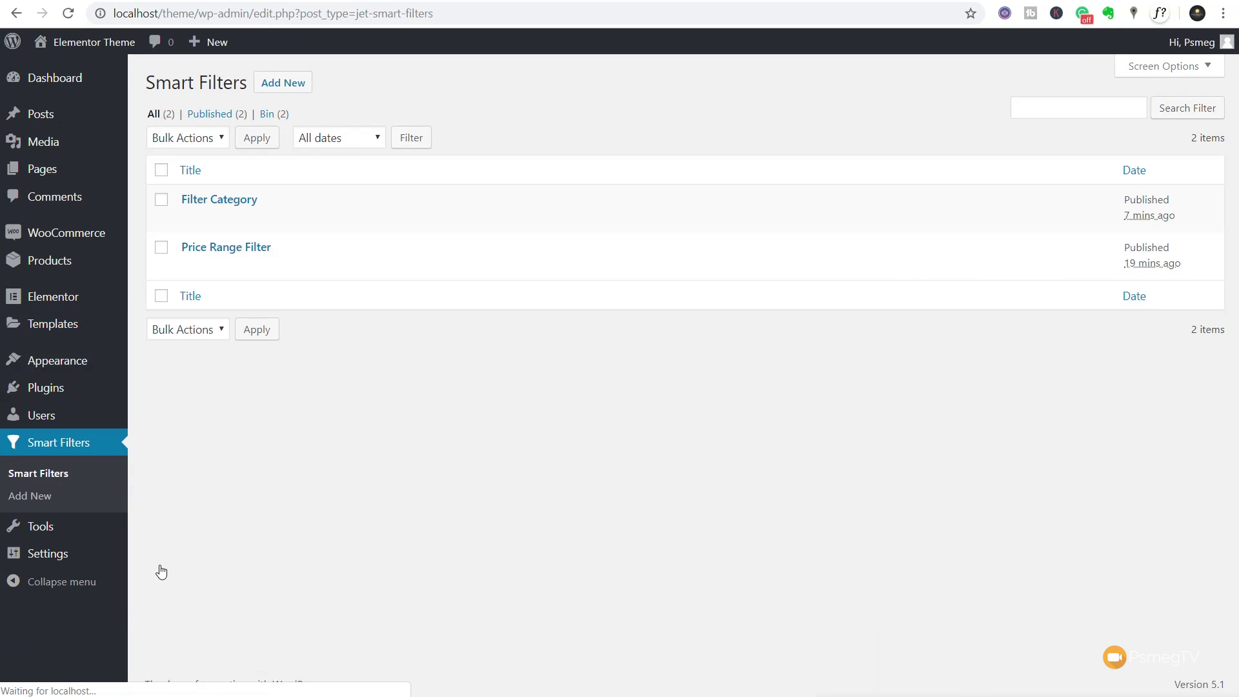
left_click(213, 207)
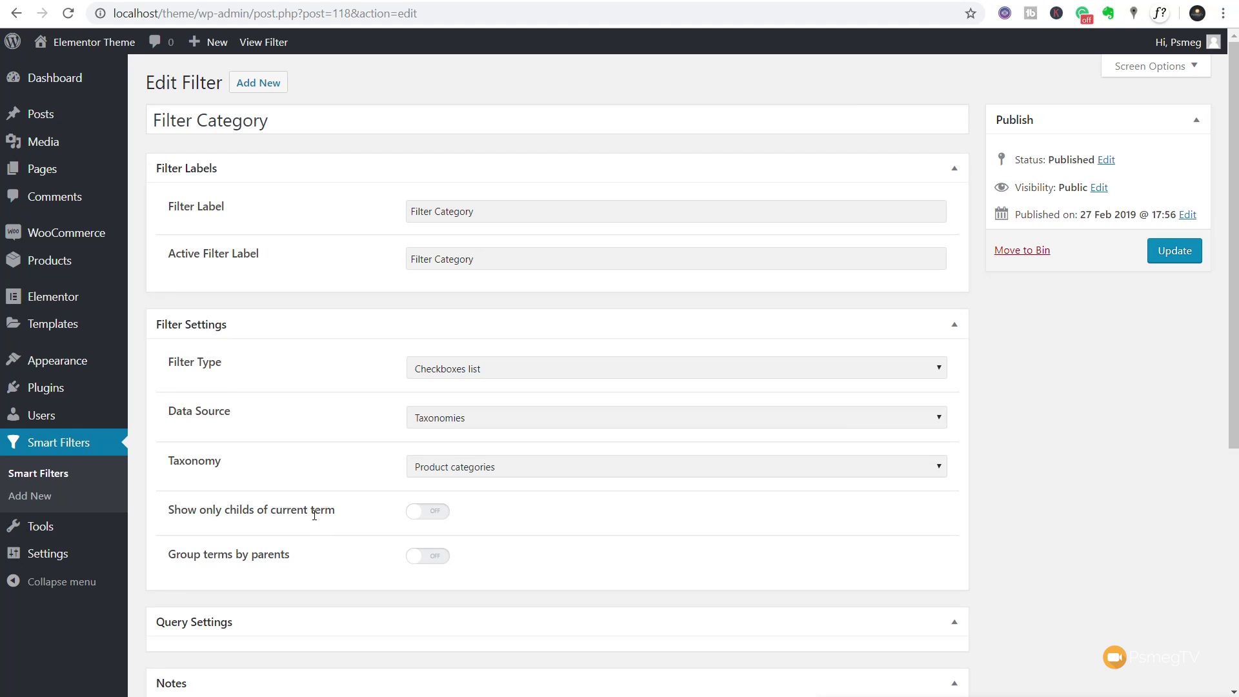
- Enable Group terms by parents for Filter Category, update the filter and reload the live Shop page
left_click(441, 556)
left_click(1169, 253)
left_click(1032, 1)
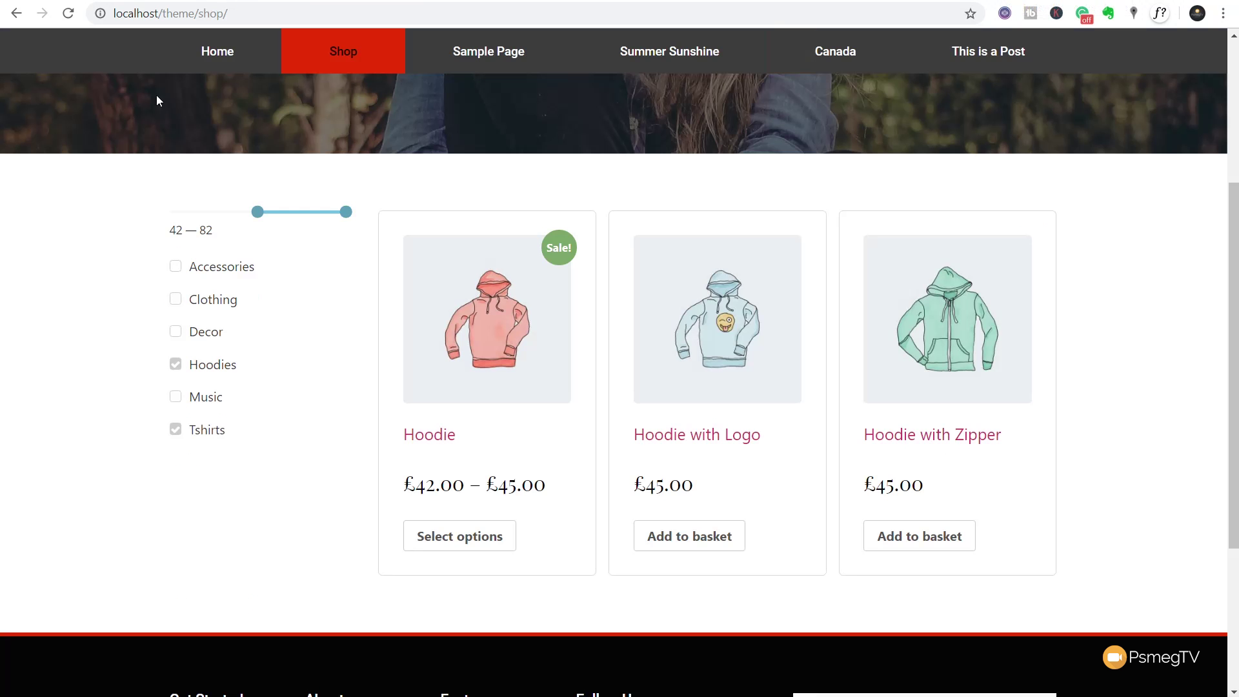
left_click(68, 13)
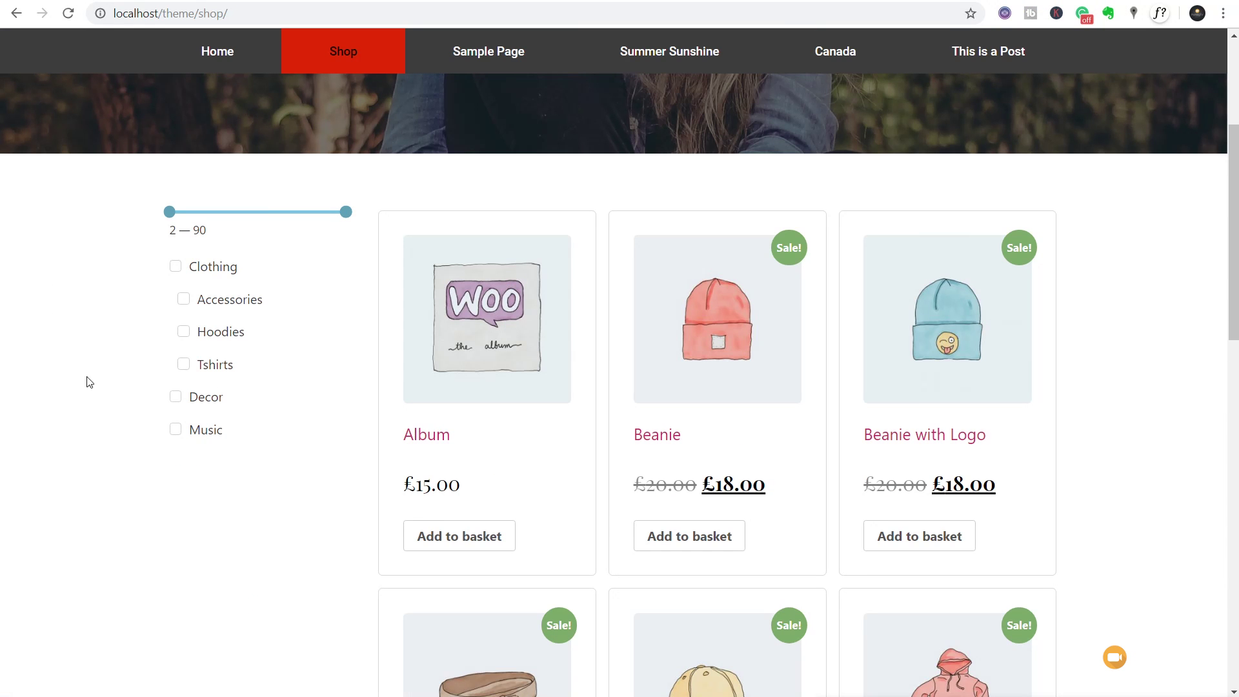